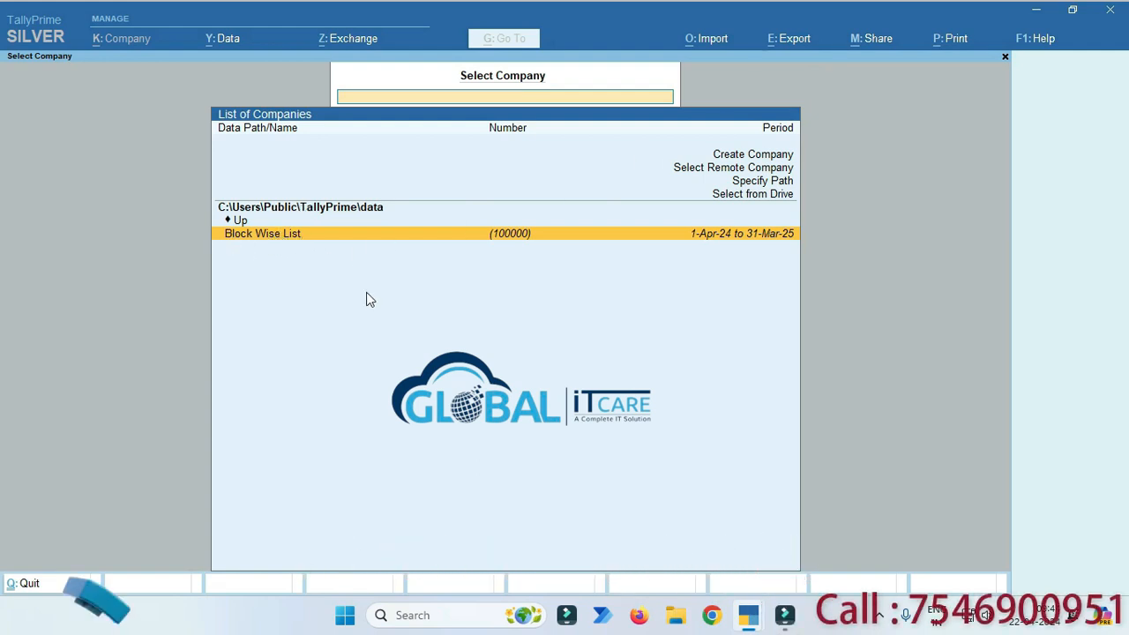
Open the Block Wise List company and examine the existing ledgers in the master alteration list.
key("Return")
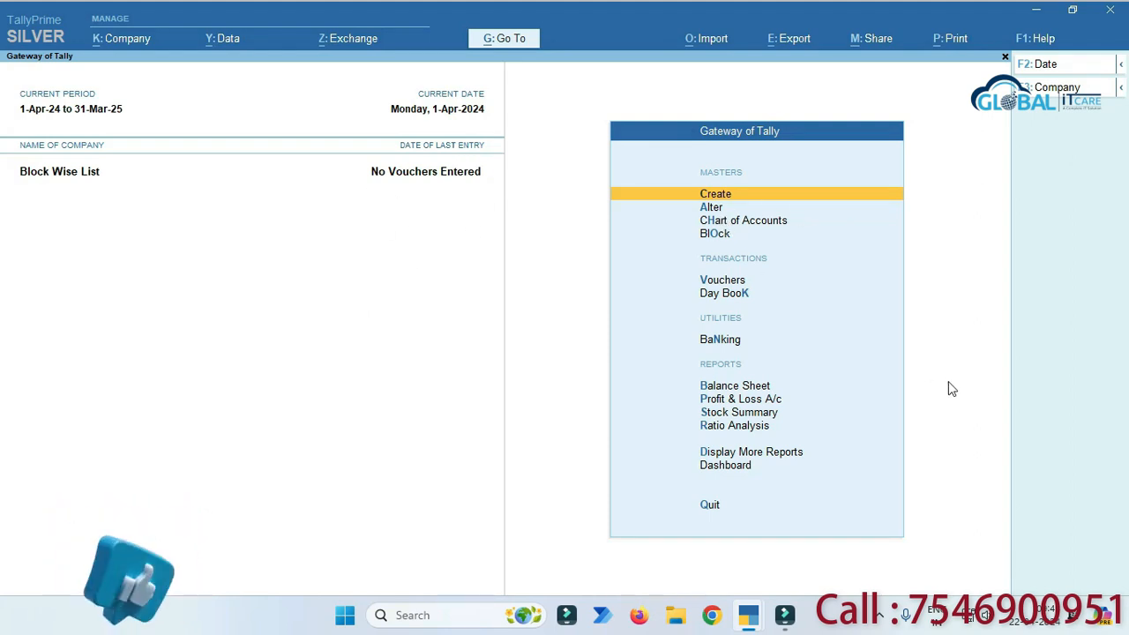
key("Down")
key("Return")
key("Down")
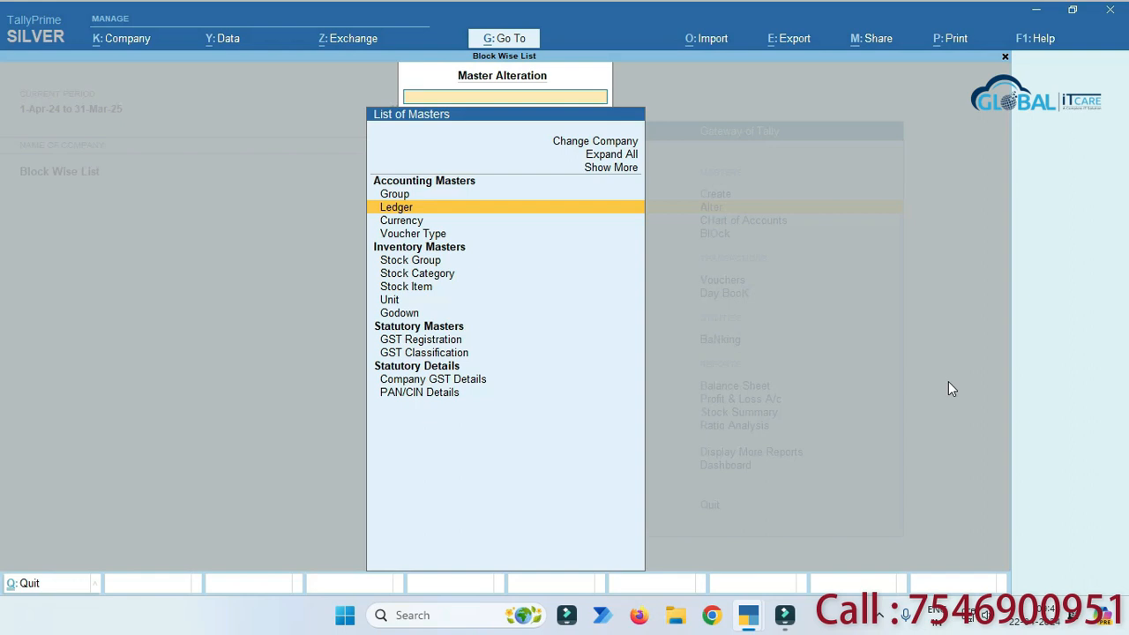
key("Return")
key("Down")
key("Down")
key("Down")
key("Down")
key("Down")
key("Down")
key("Down")
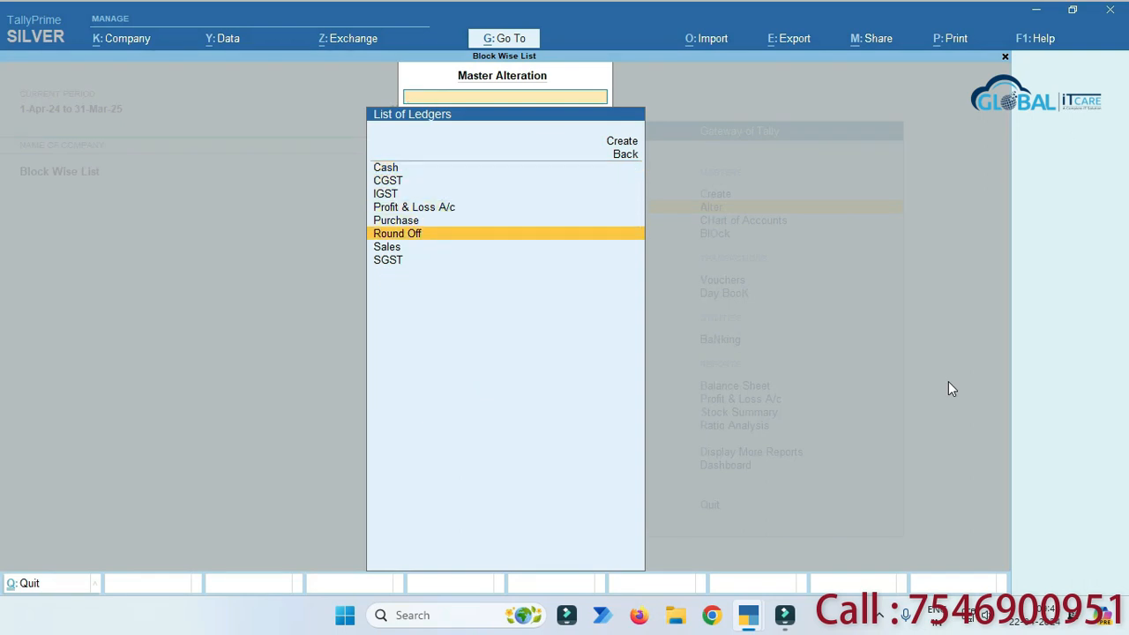
Review the company's existing stock items among the inventory masters and return to the Gateway of Tally.
key("Escape")
key("Down")
key("Down")
key("Down")
key("Down")
key("Down")
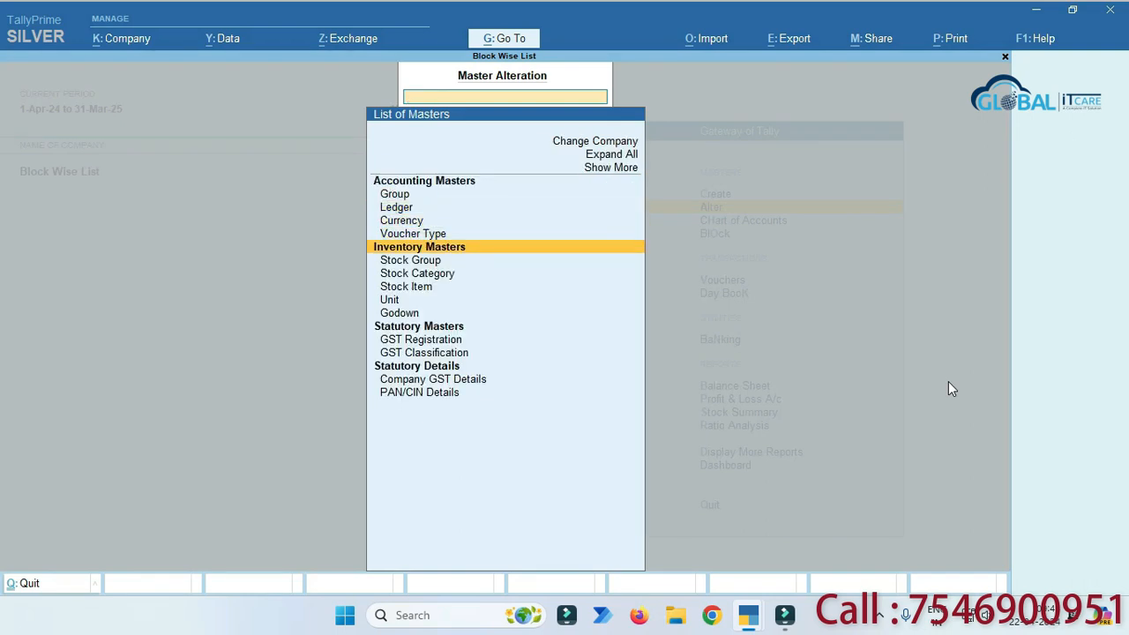
key("Return")
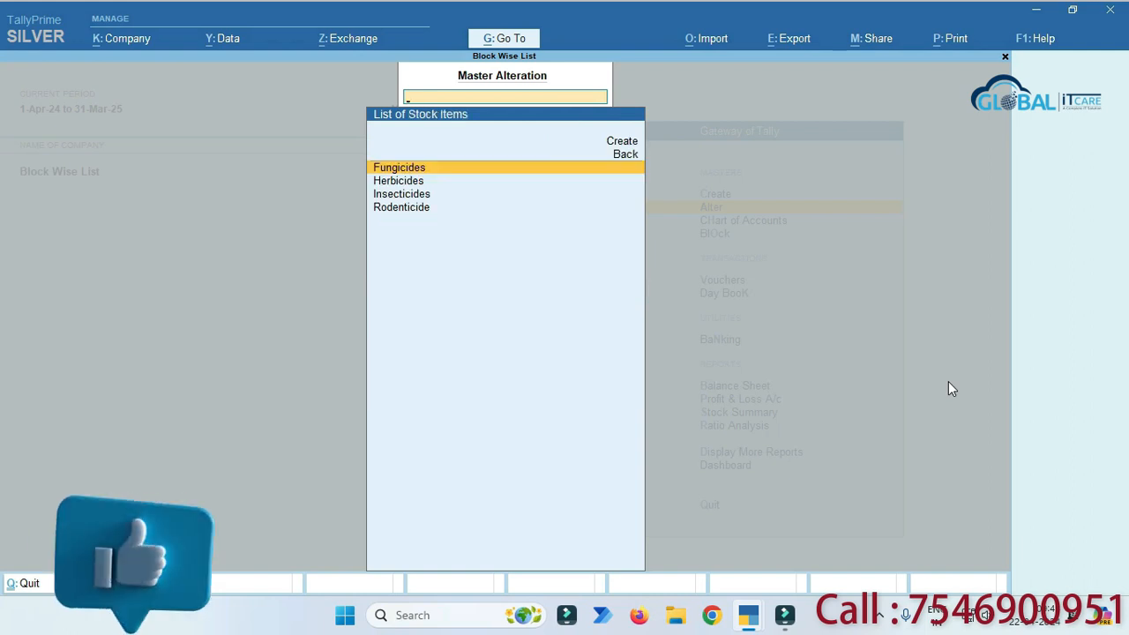
key("Escape")
key("Down")
key("Down")
key("Up")
key("Return")
key("Escape")
key("Escape")
key("Escape")
key("n")
key("Down")
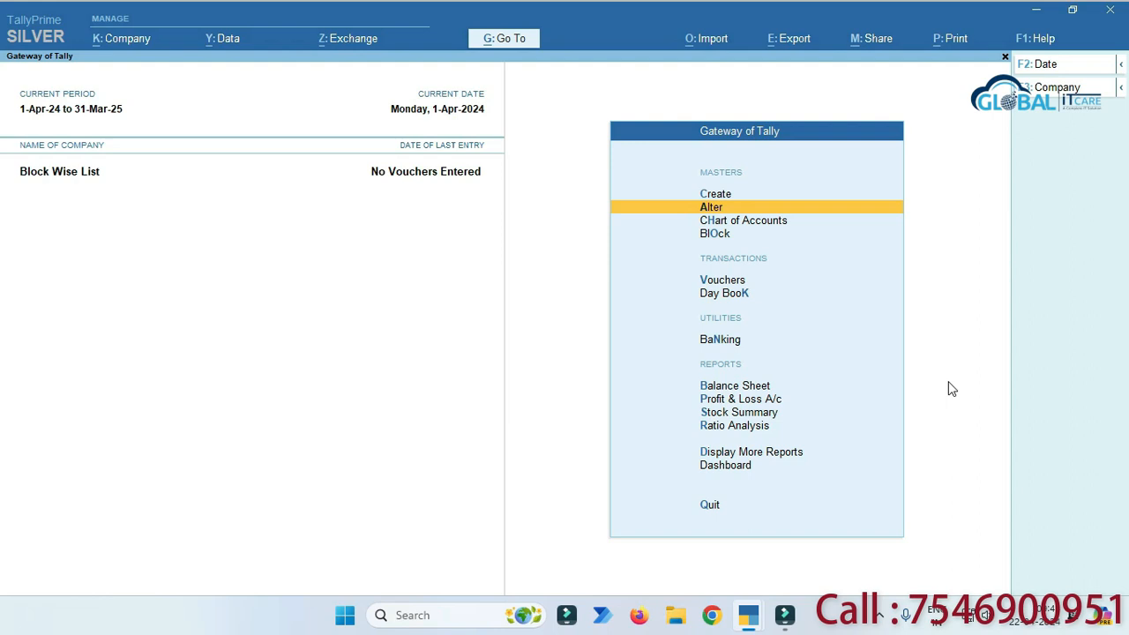
Open the block master and enter the block names Udakishunganj, Alamnagar and Pothia.
key("Up")
key("Down")
key("Down")
key("Down")
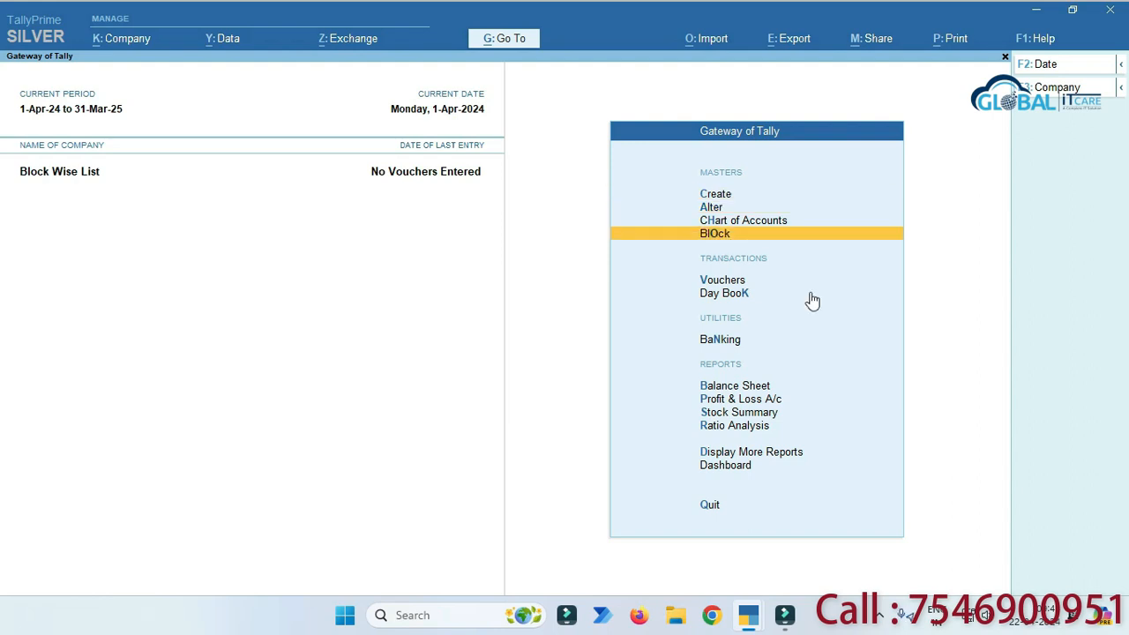
key("Up")
key("Up")
key("Up")
key("Down")
key("Down")
key("Down")
key("Return")
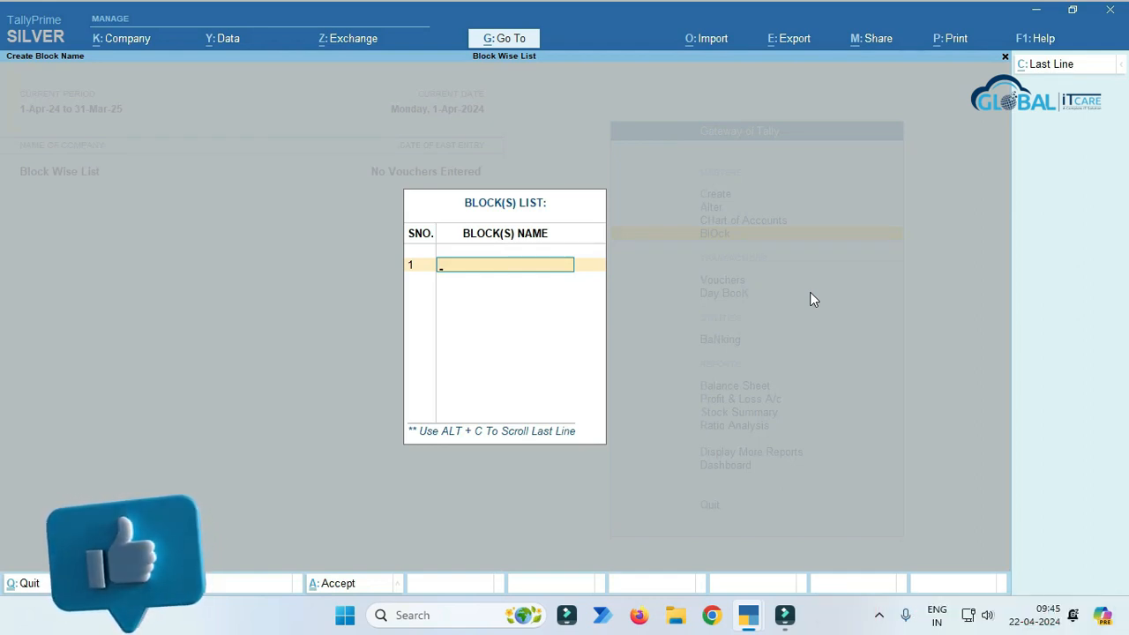
type("Udakishunganj")
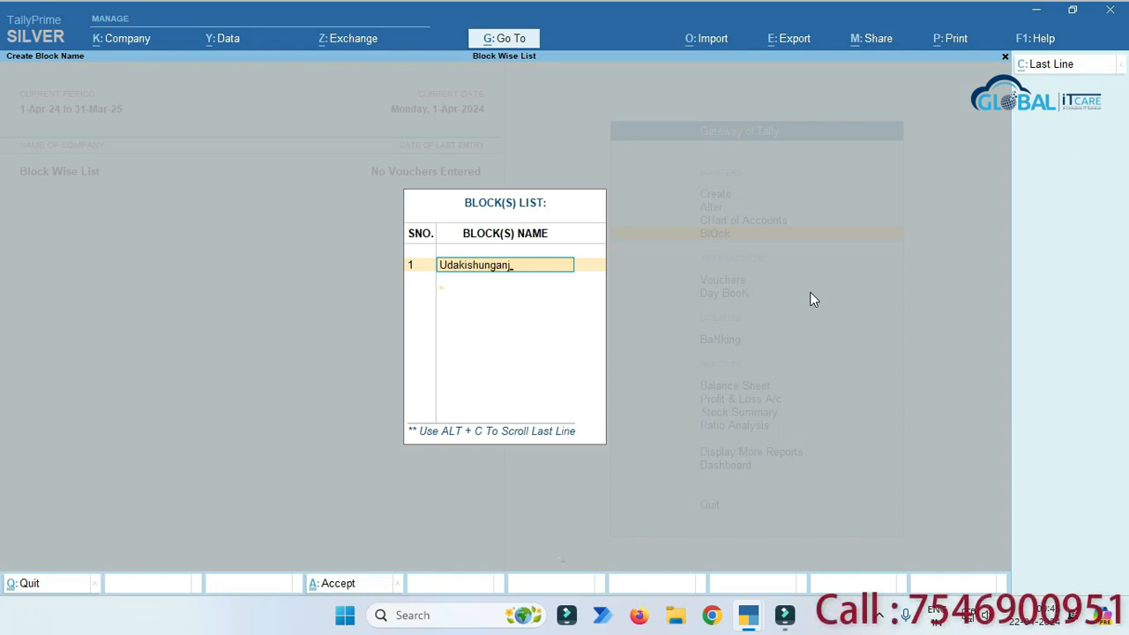
key("Return")
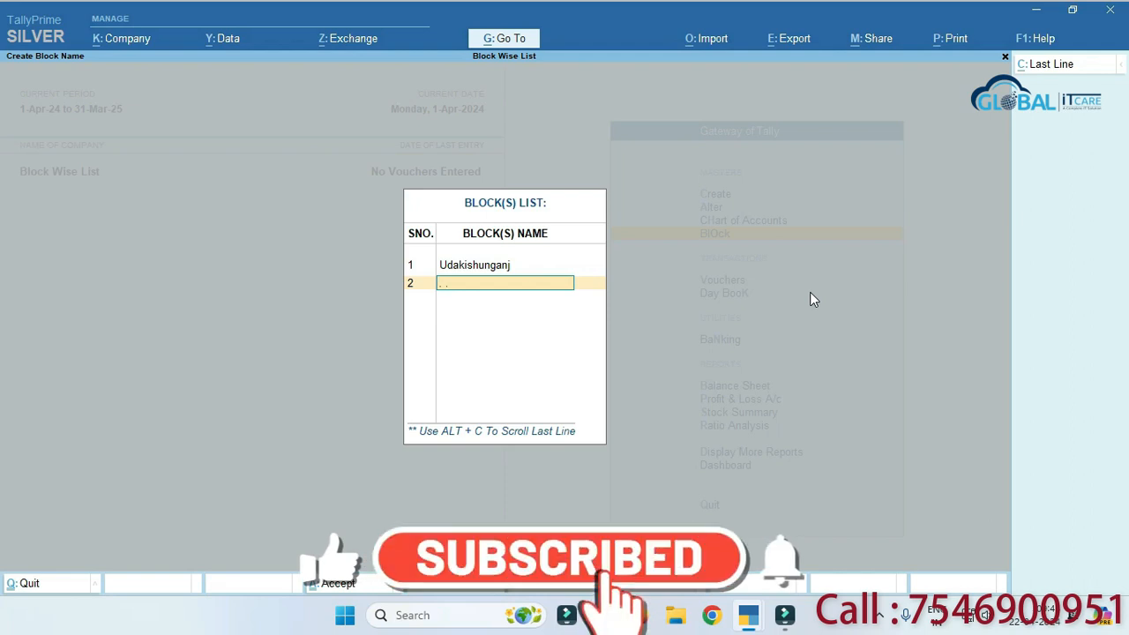
type("Alamnagar")
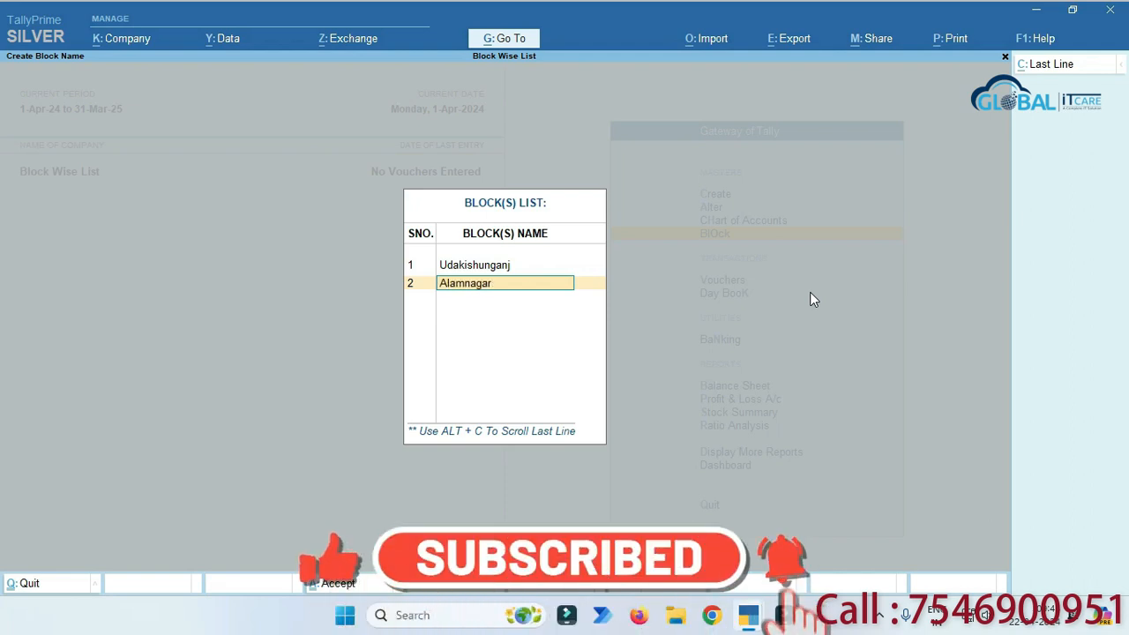
key("Return")
type("Pot")
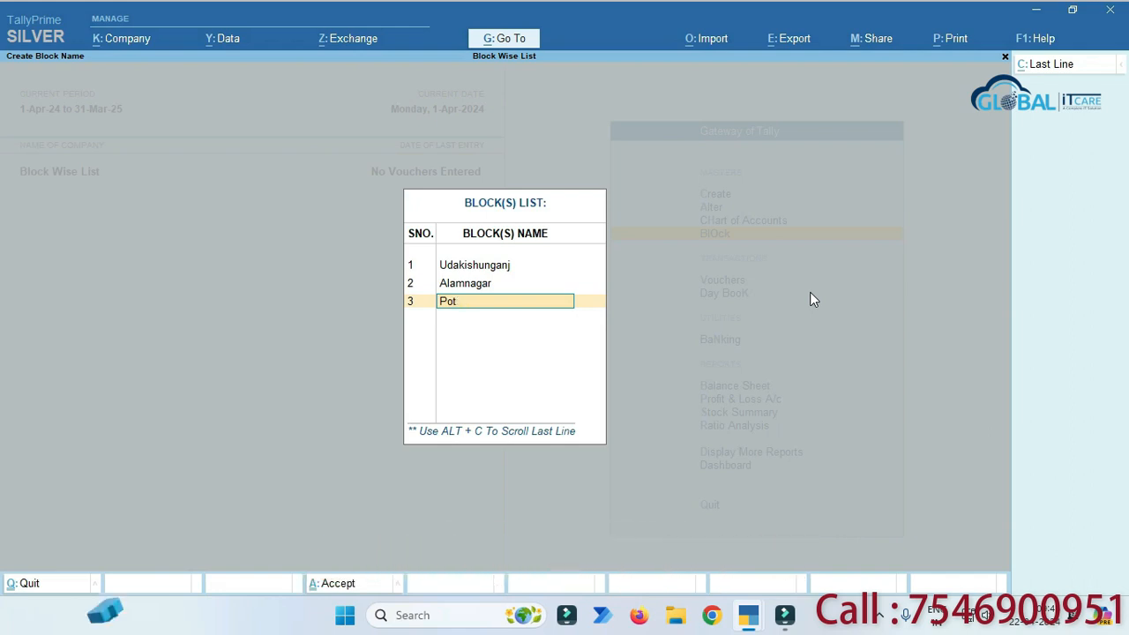
type("ihia")
key("Return")
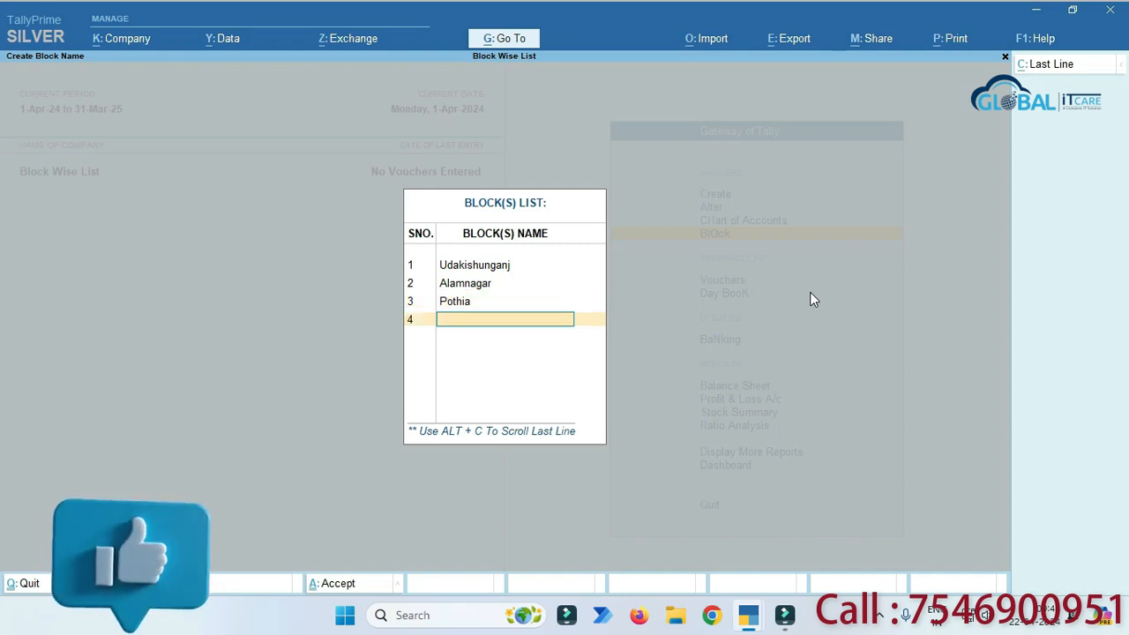
Add the blocks Rampur, Kalabalua, Kasba and Banmankhi and save the block list.
type("Rampur")
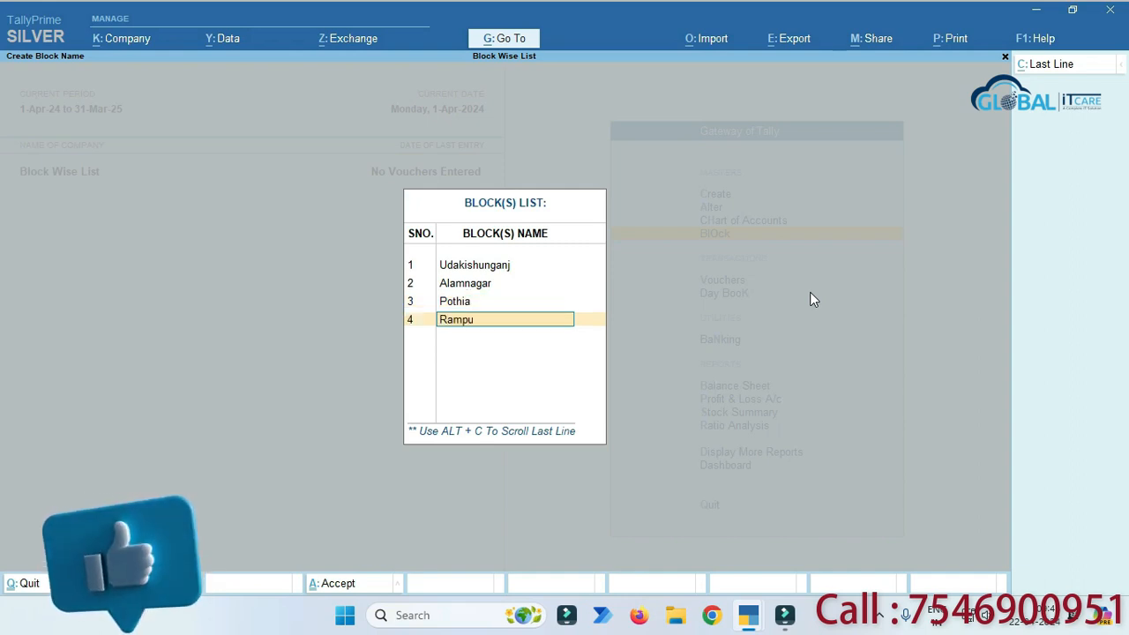
key("Return")
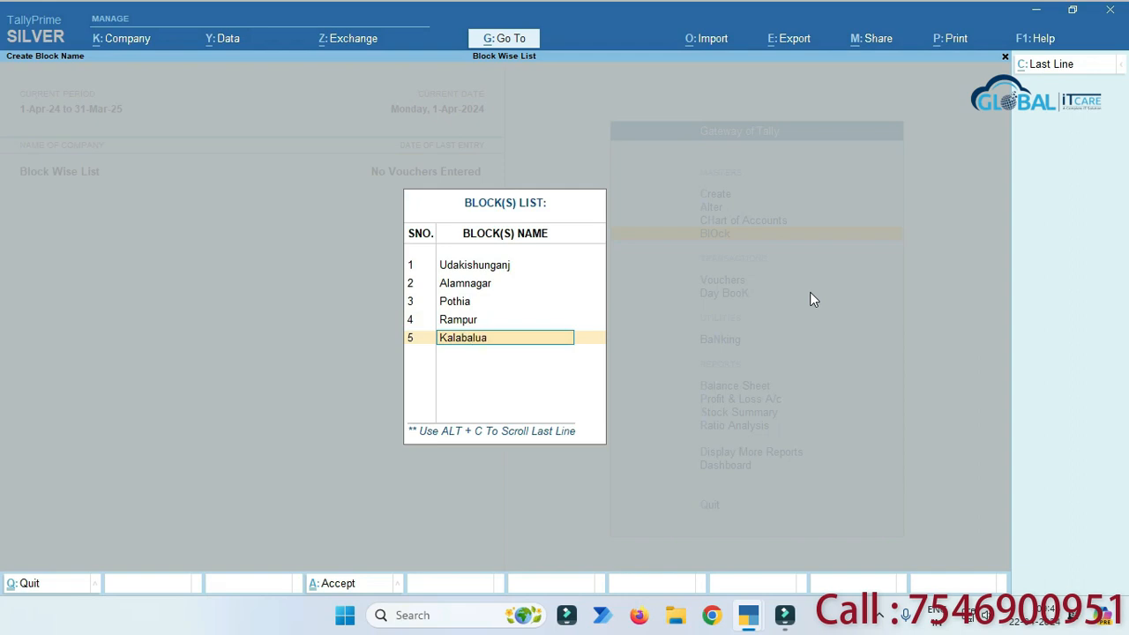
key("Return")
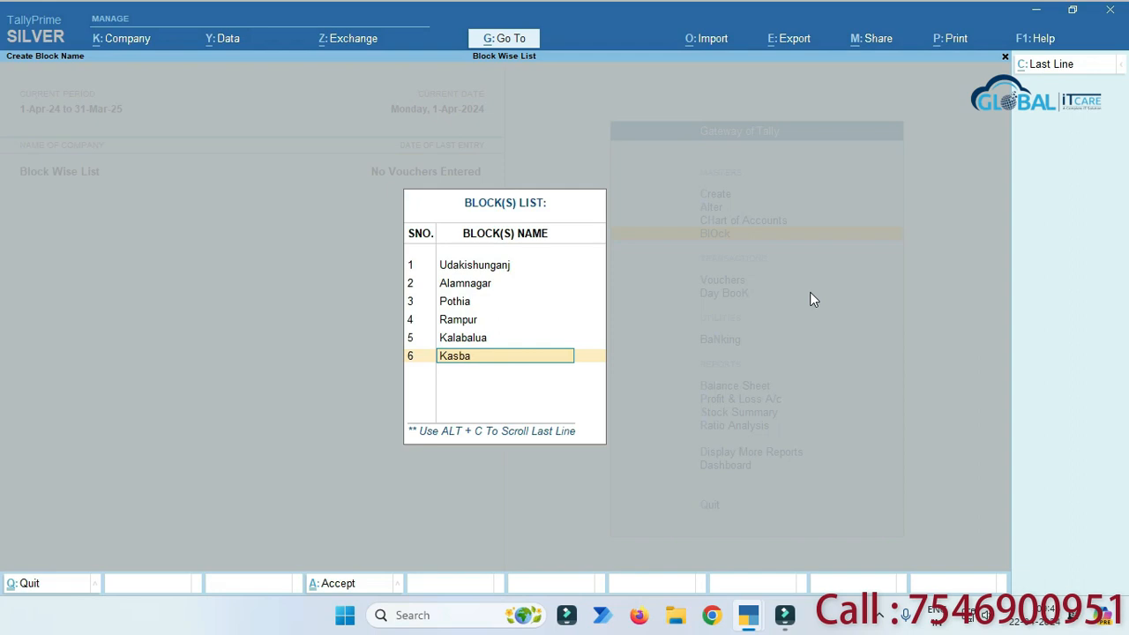
key("Return")
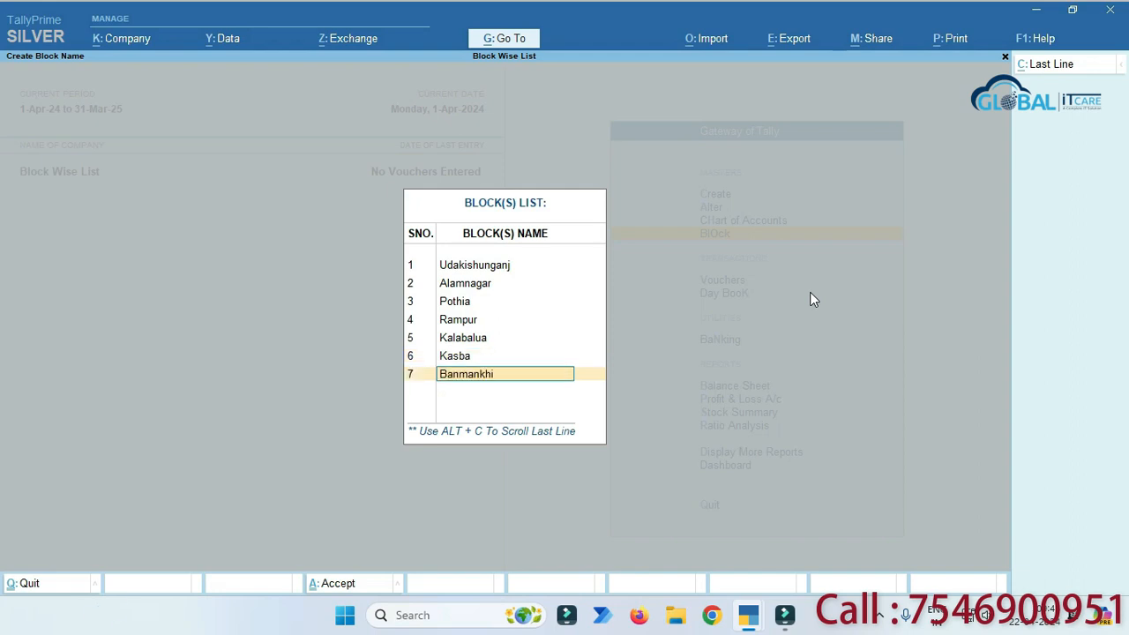
key("Return")
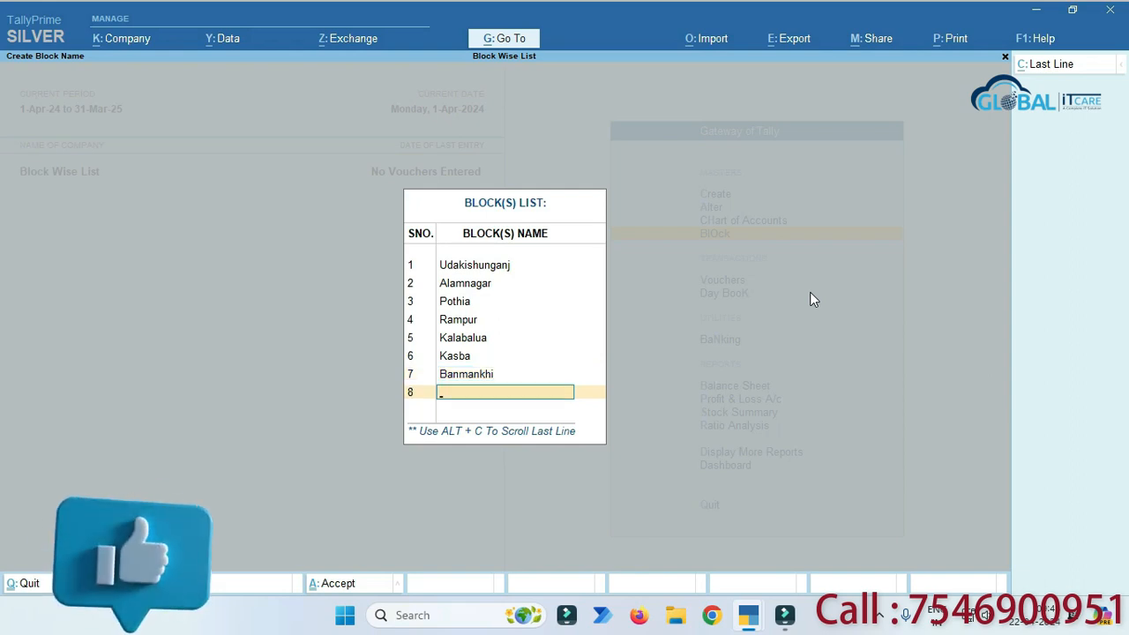
key("Return")
key("Return")
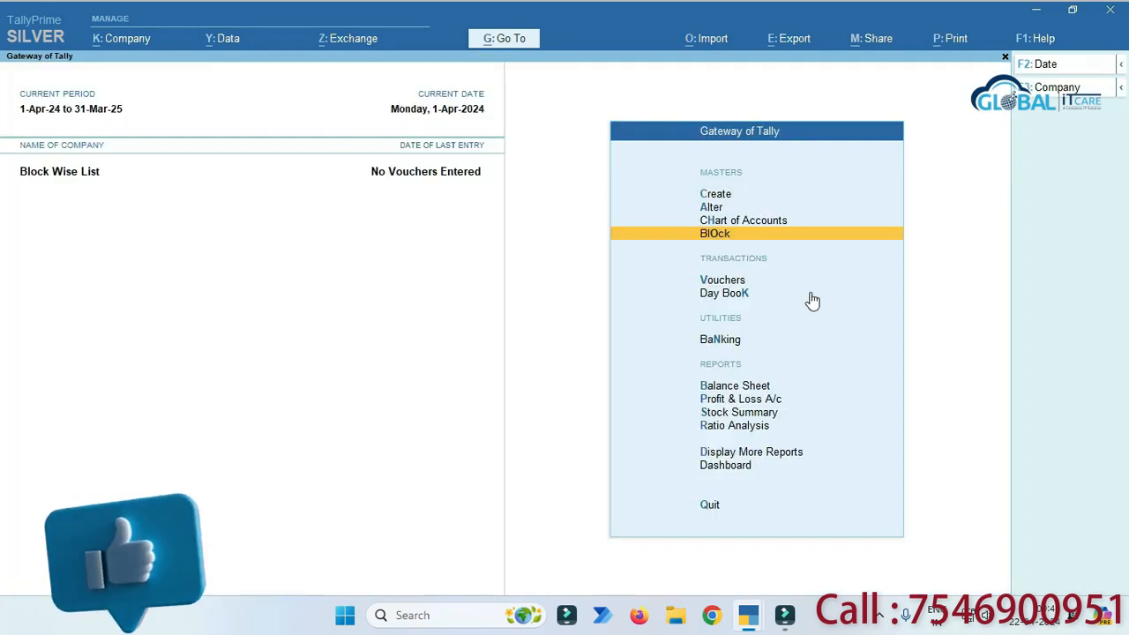
Start creating a new ledger named Ramkumar Traders.
key("Up")
key("Up")
key("Up")
key("Return")
key("Down")
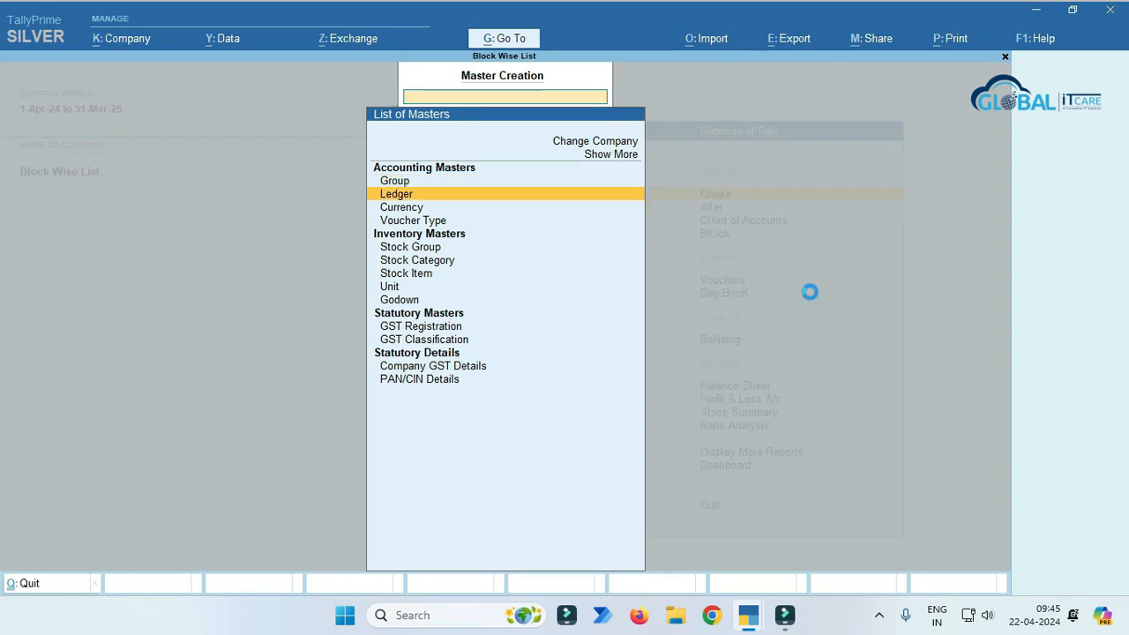
key("Return")
type("Ramkumar Tra")
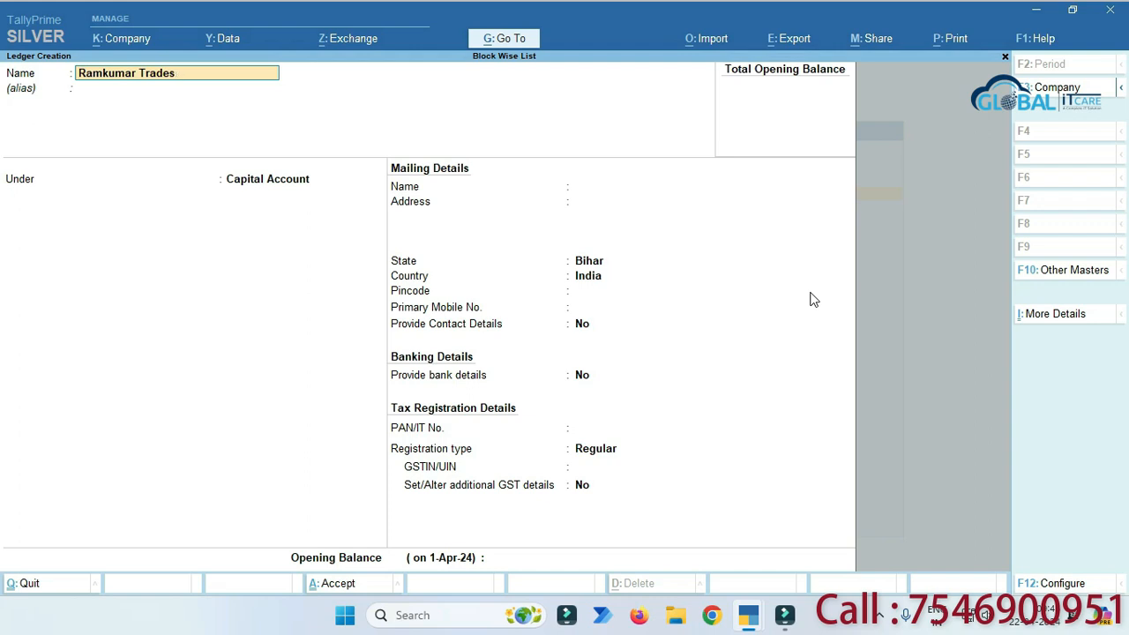
type("ders")
key("Return")
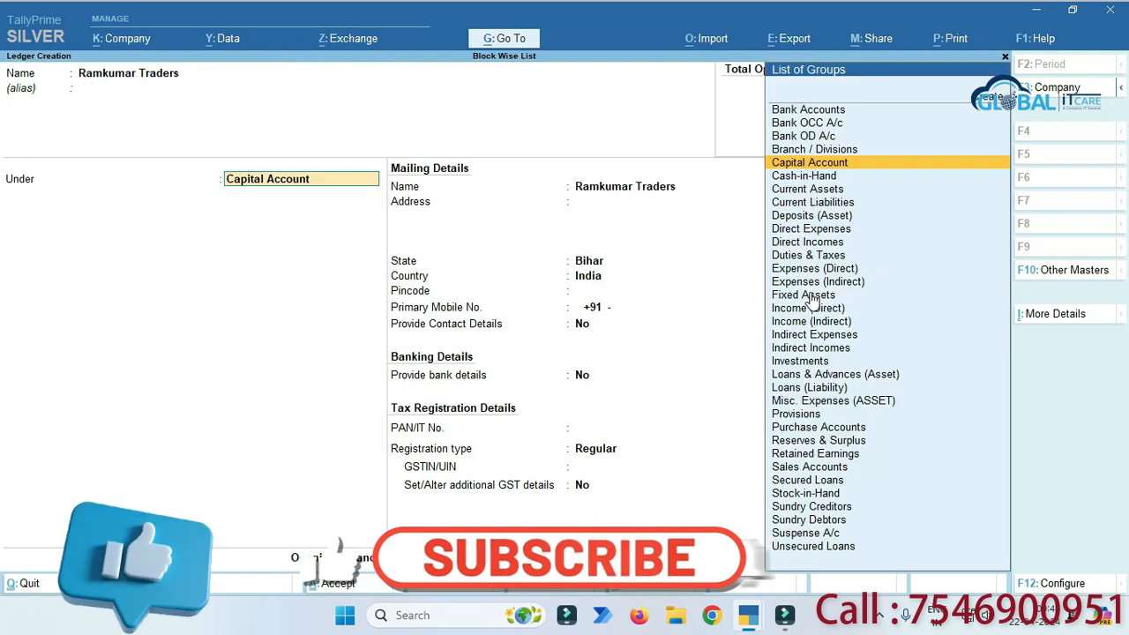
Place the ledger under Sundry Debtors, keep the default bill-by-bill settings and fill in the customer's address.
type("Sun")
key("Down")
key("Return")
key("Return")
key("Return")
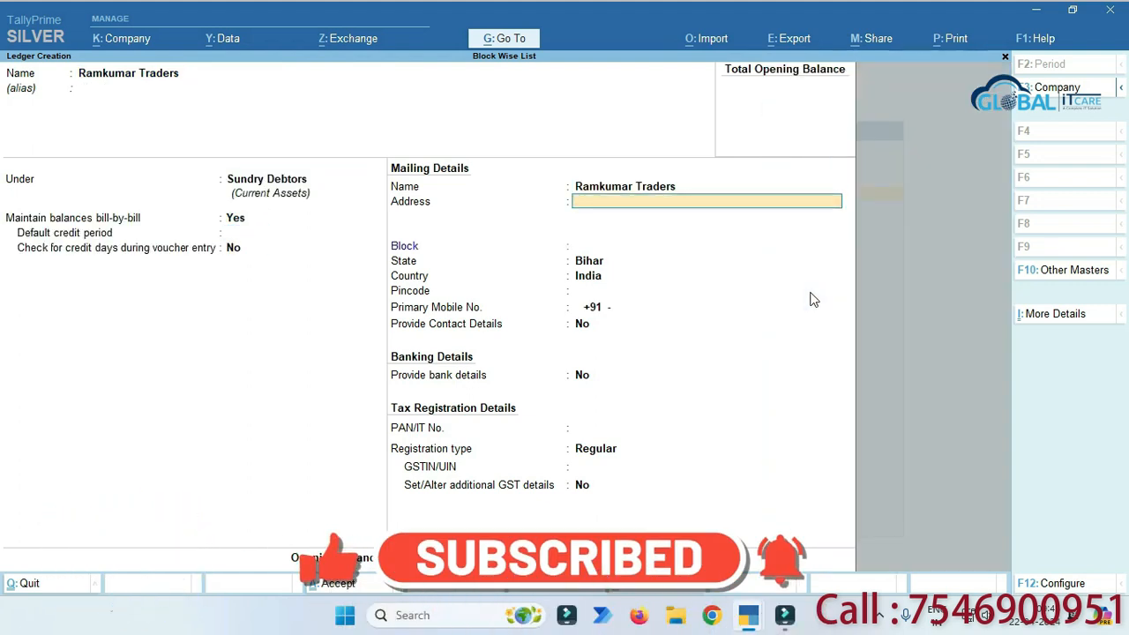
type("Thana Chowk, Purnea")
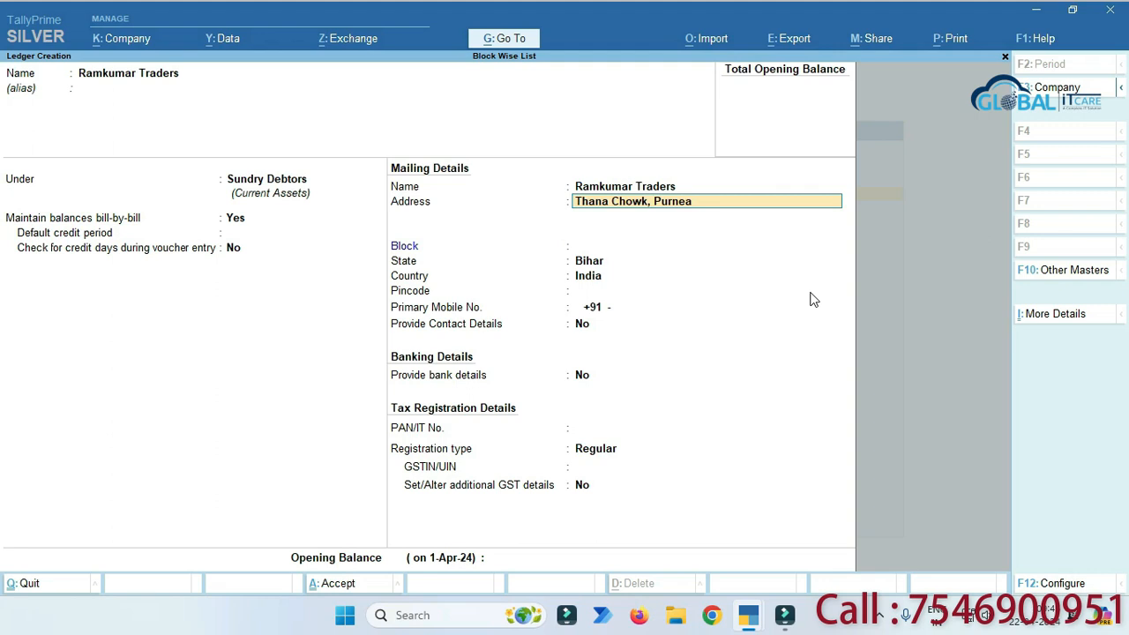
key("Return")
Set the ledger's block to Kasba, keep the default state and country, and save the ledger.
key("Return")
key("Down")
key("Down")
key("Down")
key("Down")
key("Up")
key("Up")
key("Up")
key("Up")
key("Down")
key("Down")
key("Down")
key("Up")
key("Up")
key("Down")
key("Down")
key("Return")
key("Return")
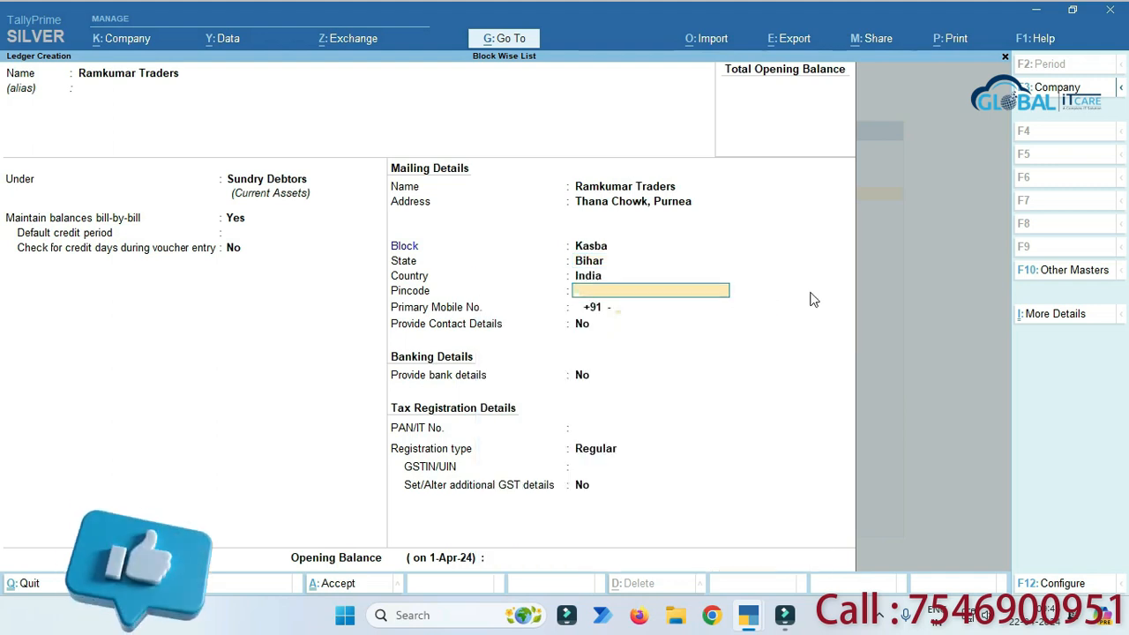
key("Return")
key("Return")
key("Return")
key("ctrl+a")
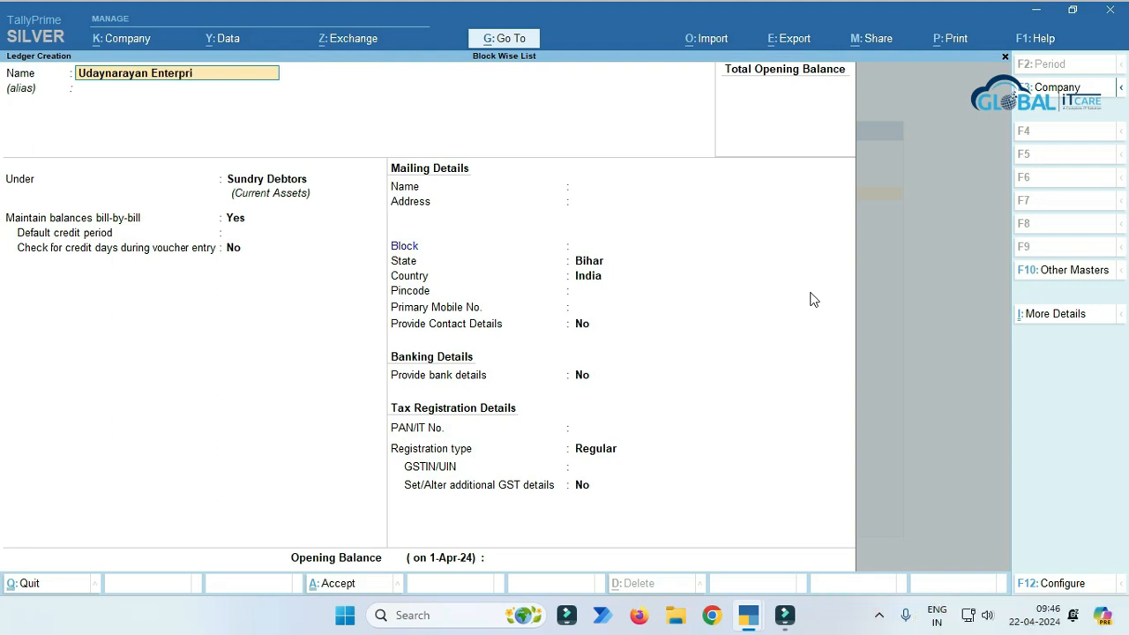
Name the next ledger Udaynarayan Enterprises, keep it under Sundry Debtors and fill in its address.
key("Return")
key("Return")
key("Return")
key("Return")
key("Return")
key("Return")
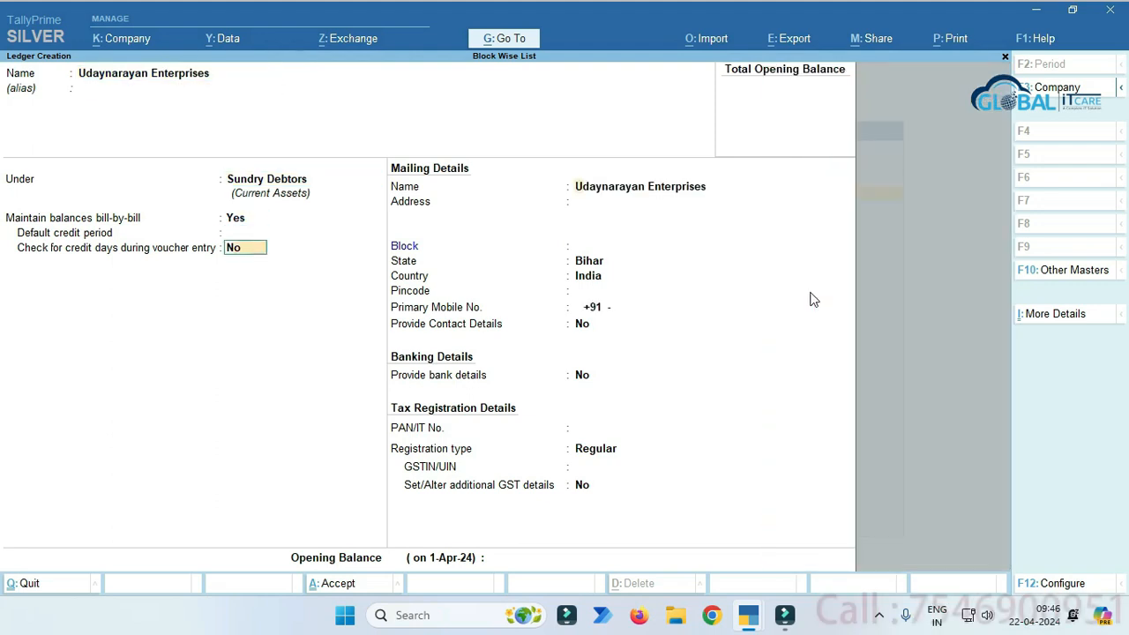
type("Katihar")
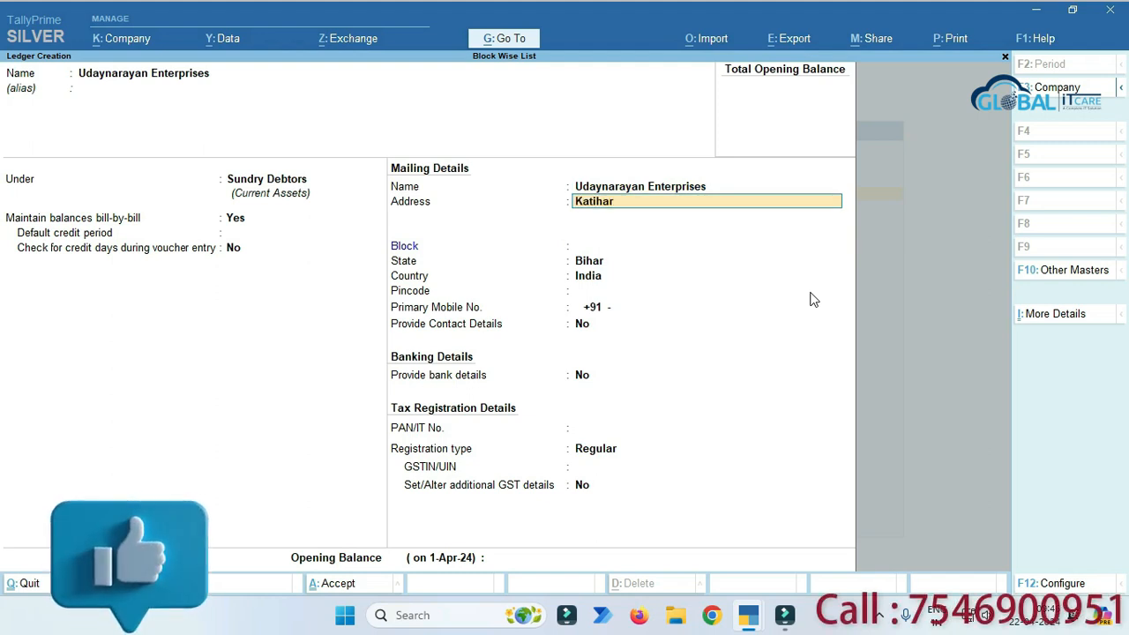
Set the Udaynarayan Enterprises ledger's block to Kalabalua and save the ledger.
key("Return")
key("Return")
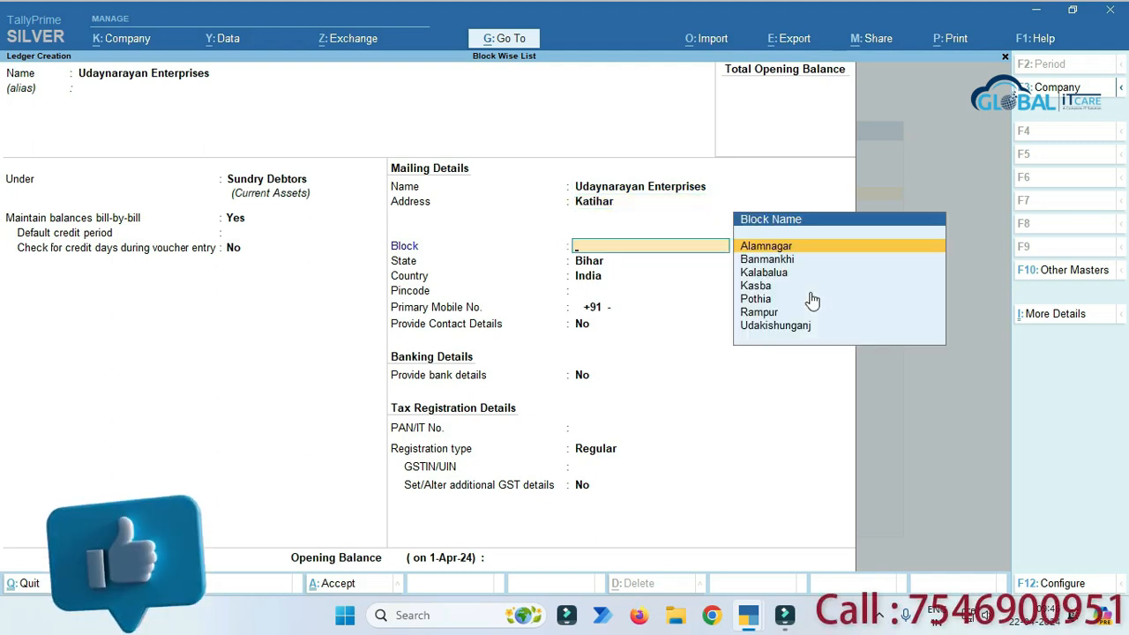
key("Down")
key("Down")
key("Return")
key("Return")
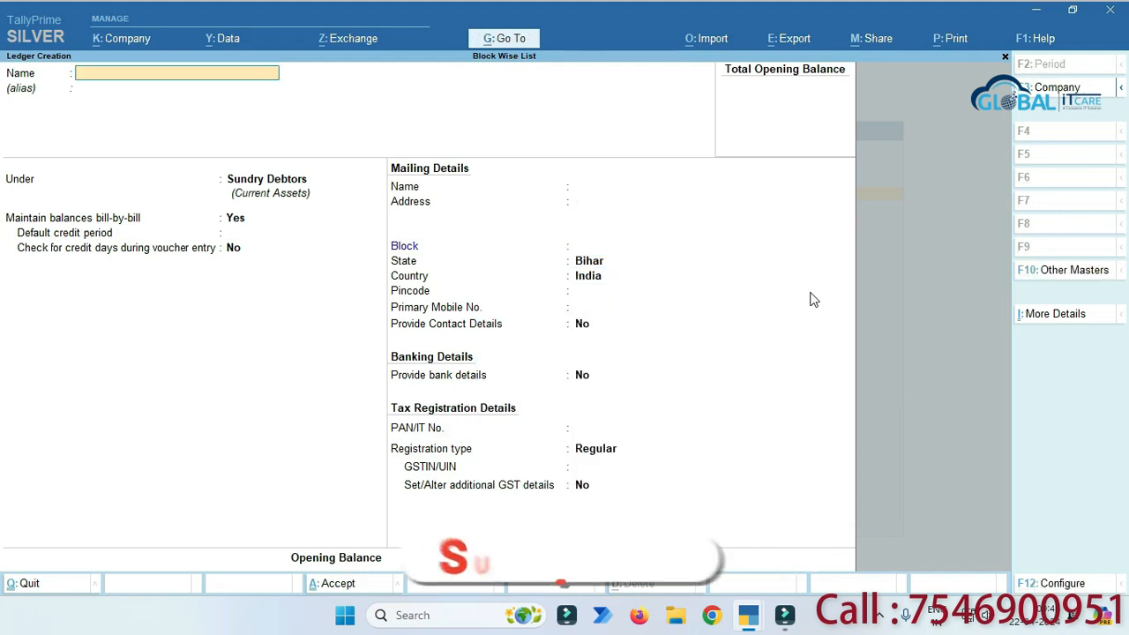
Name another new ledger Manohar Lal Enterprises, keep it under Sundry Debtors and fill in its address.
type("Mano.ha")
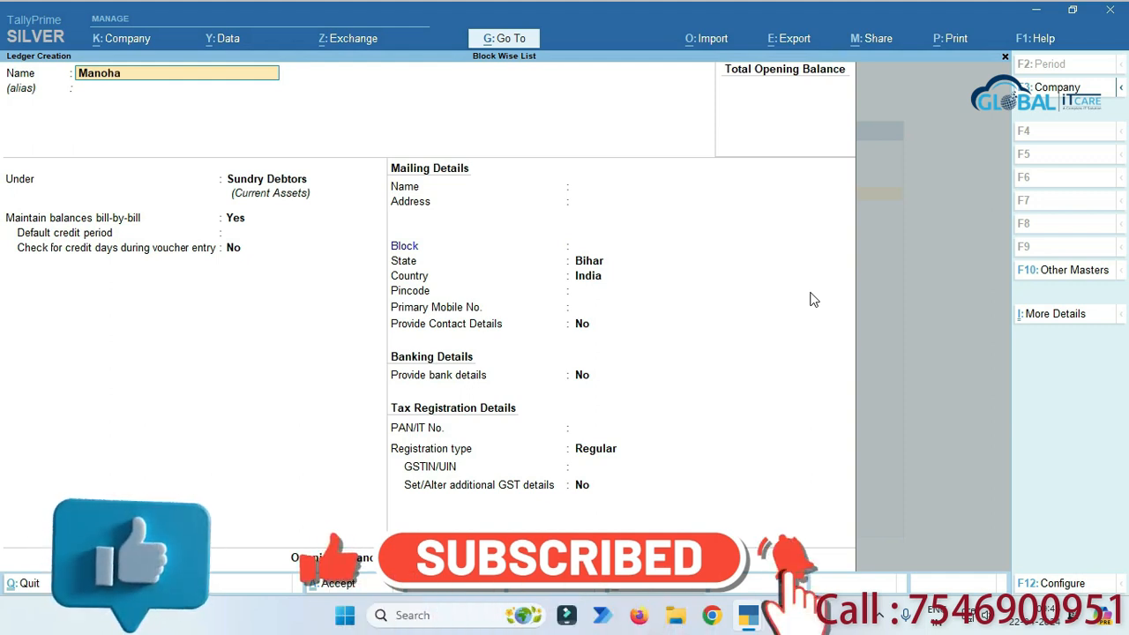
type("r Lal")
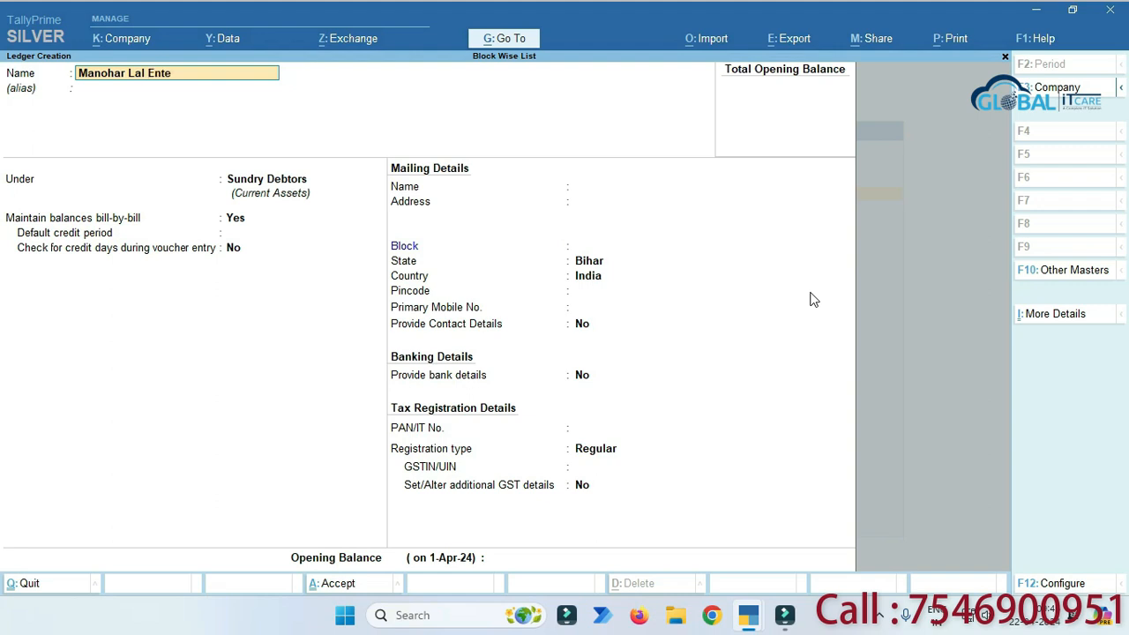
type("Enterprises")
key("Return")
key("Return")
key("Return")
key("Return")
key("Return")
key("Return")
key("Return")
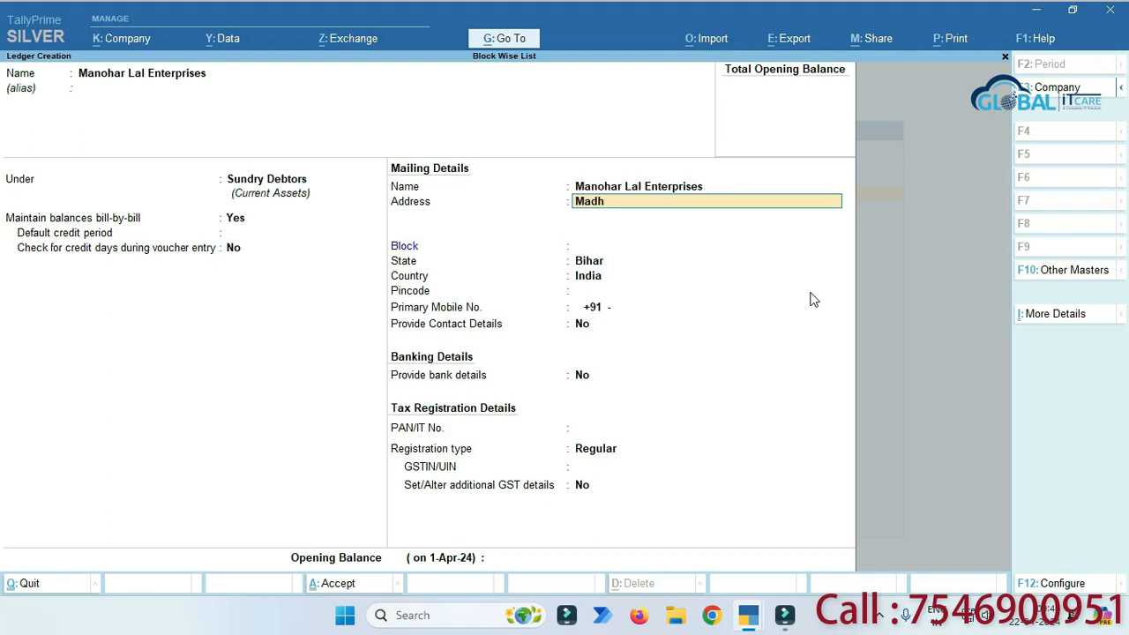
key("Return")
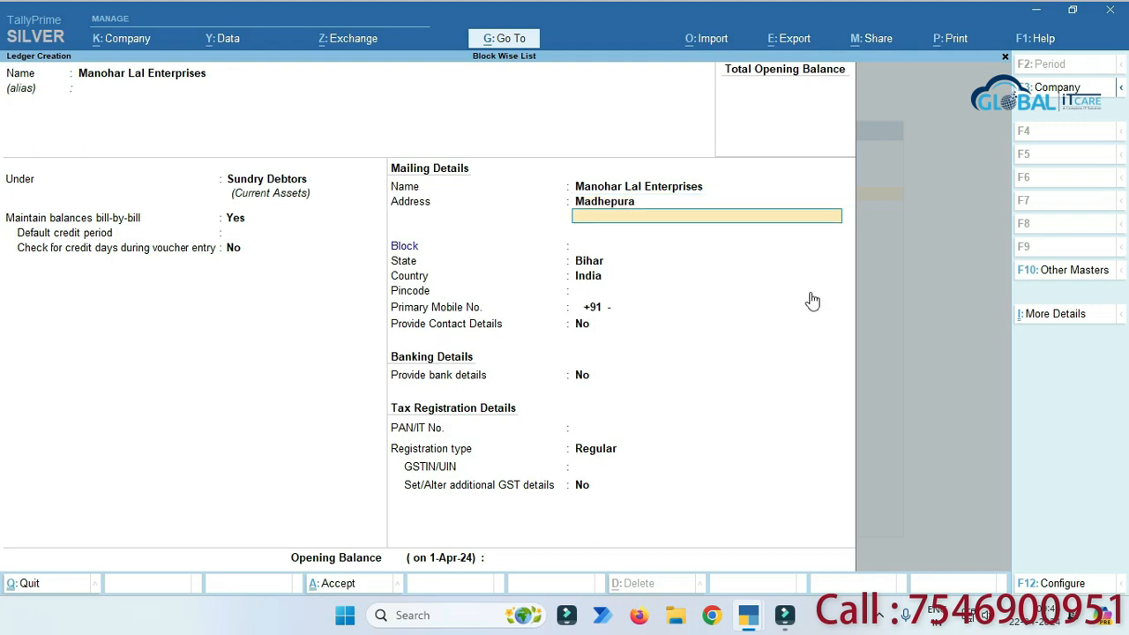
Set the Manohar Lal Enterprises ledger's block to Alamnagar.
key("Return")
key("Down")
key("Up")
key("Return")
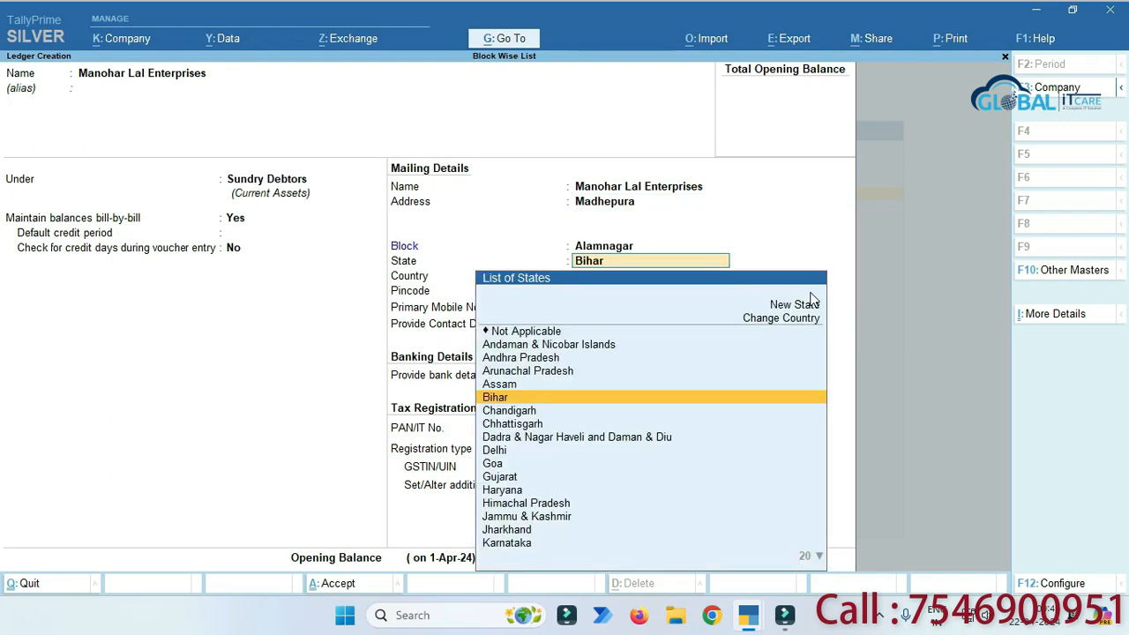
Keep the state as Bihar, save the Manohar Lal Enterprises ledger and leave ledger creation.
key("Return")
key("Return")
key("Return")
key("ctrl+a")
key("Escape")
key("Escape")
key("Escape")
Start a sales voucher for Manohar Lal Enterprises, accept the party details and use the Sales ledger.
key("n")
key("v")
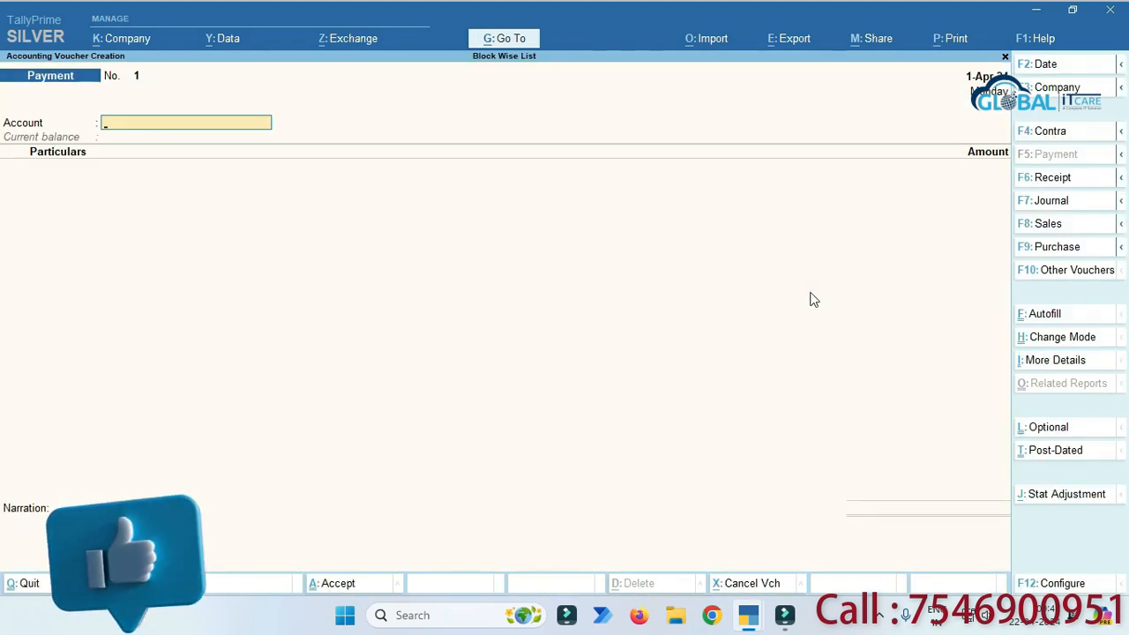
key("F8")
key("Down")
key("Return")
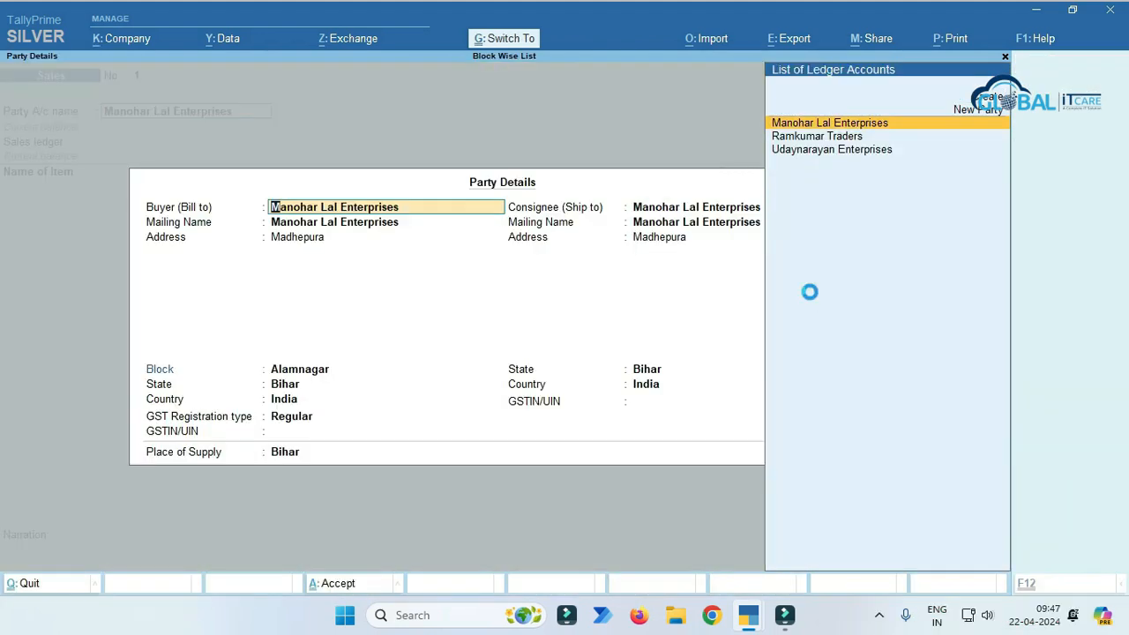
key("ctrl+a")
key("Return")
Add 5 Pcs of Fungicides to the voucher at a tax-inclusive rate of 100.
key("Down")
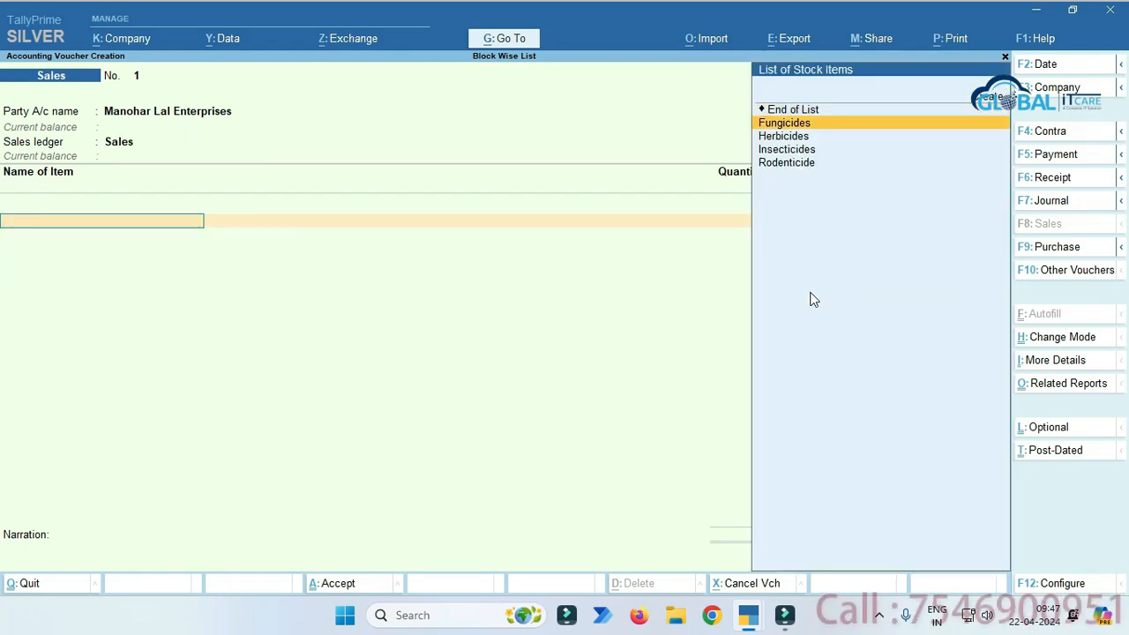
key("Return")
type("5")
key("Return")
key("Return")
type("100")
key("Return")
key("Return")
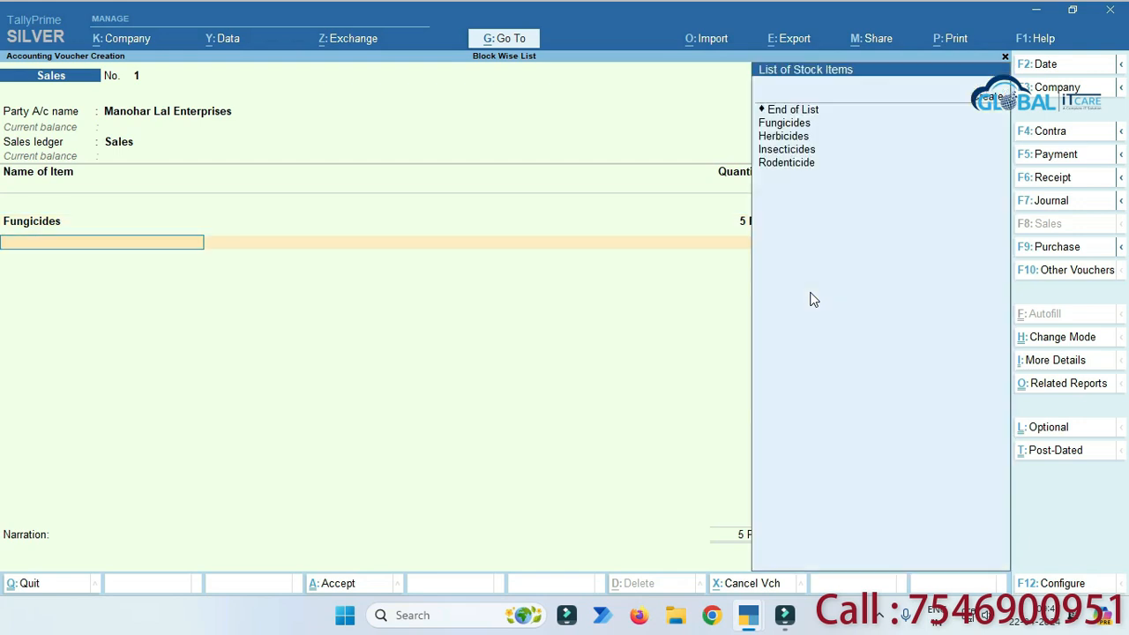
Add 50 Pcs of Herbicides at a tax-inclusive rate of 1,200 and end the item list.
key("Down")
key("Down")
key("Return")
key("Return")
key("Return")
type("1,20")
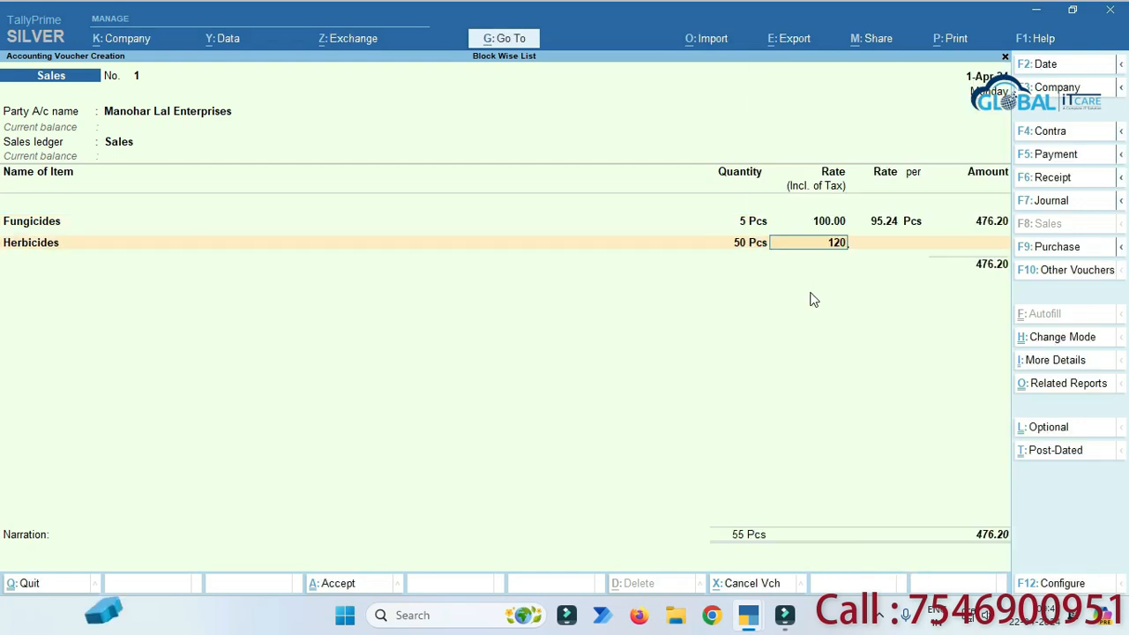
type("0")
key("Return")
key("Return")
key("Return")
key("Return")
Add the CGST and SGST ledgers below the items of the Manohar Lal Enterprises sale.
type("cg")
key("Return")
key("Return")
type("s")
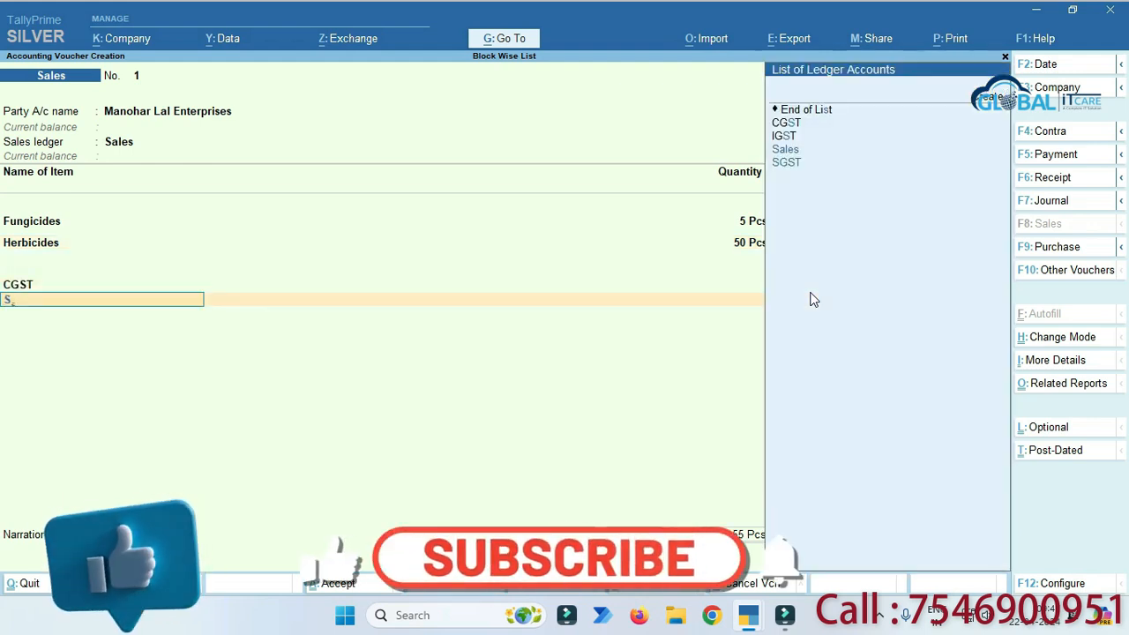
type("g")
key("Return")
key("Return")
key("Return")
key("Return")
key("Return")
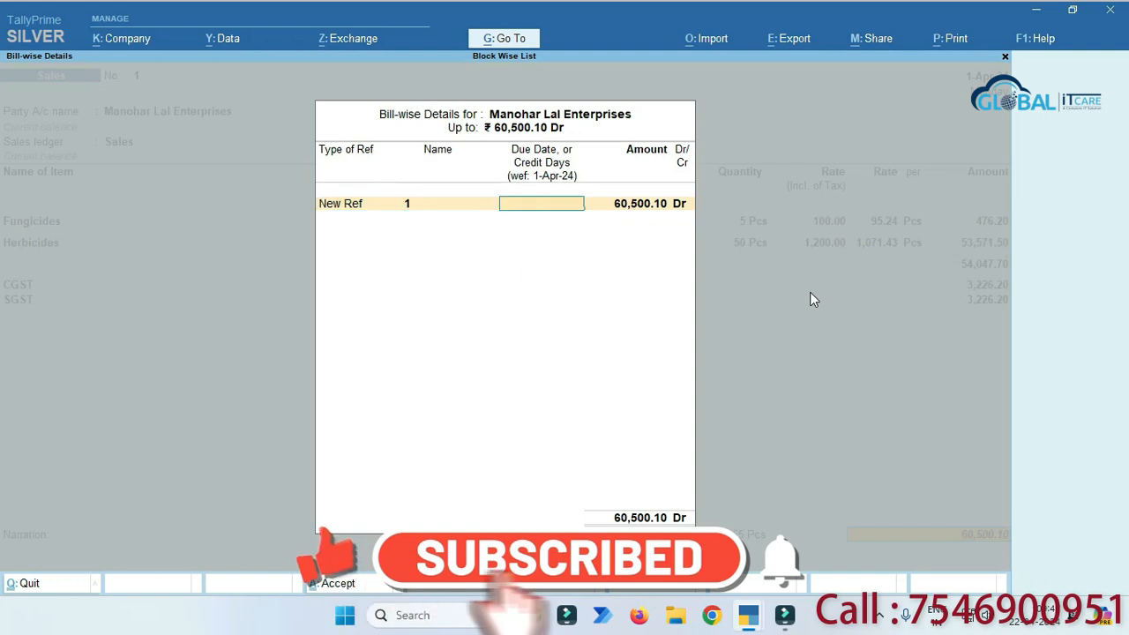
key("Return")
key("Return")
key("Return")
key("BackSpace")
key("BackSpace")
key("Return")
Choose the Round Off ledger below SGST and alter it to the Invoice Rounding type with Normal Rounding, then save it.
type("Round Off")
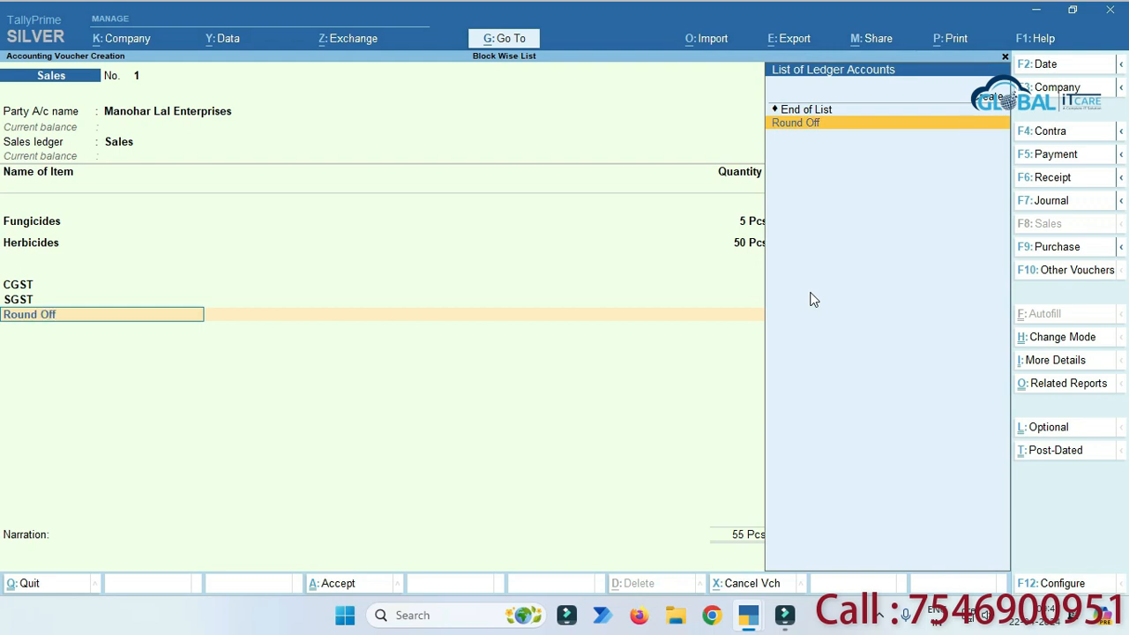
key("Return")
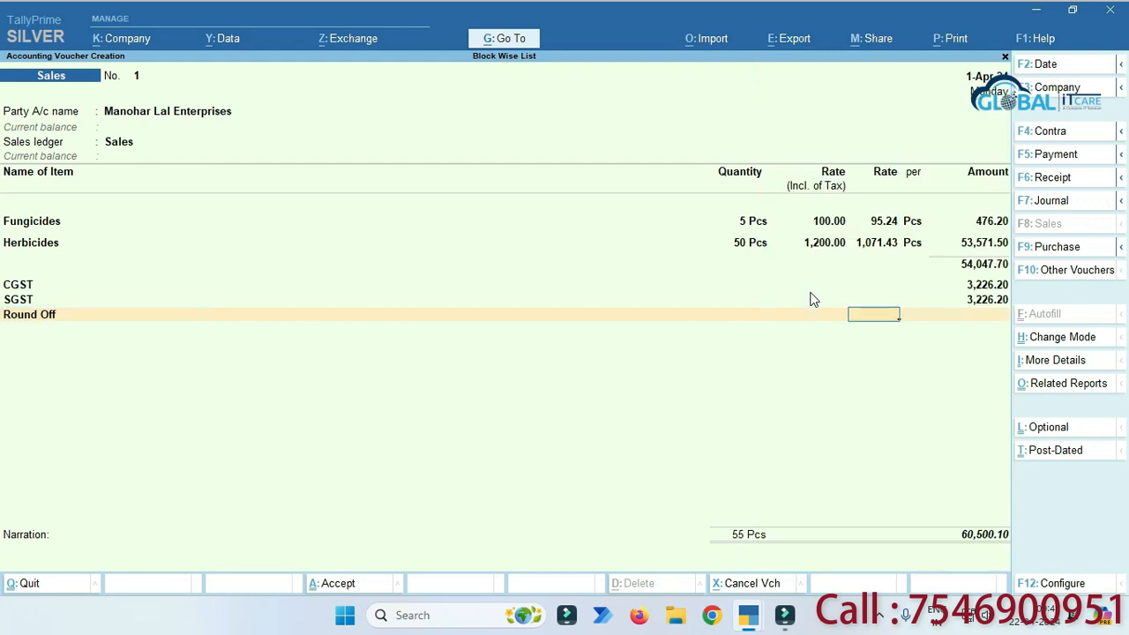
key("BackSpace")
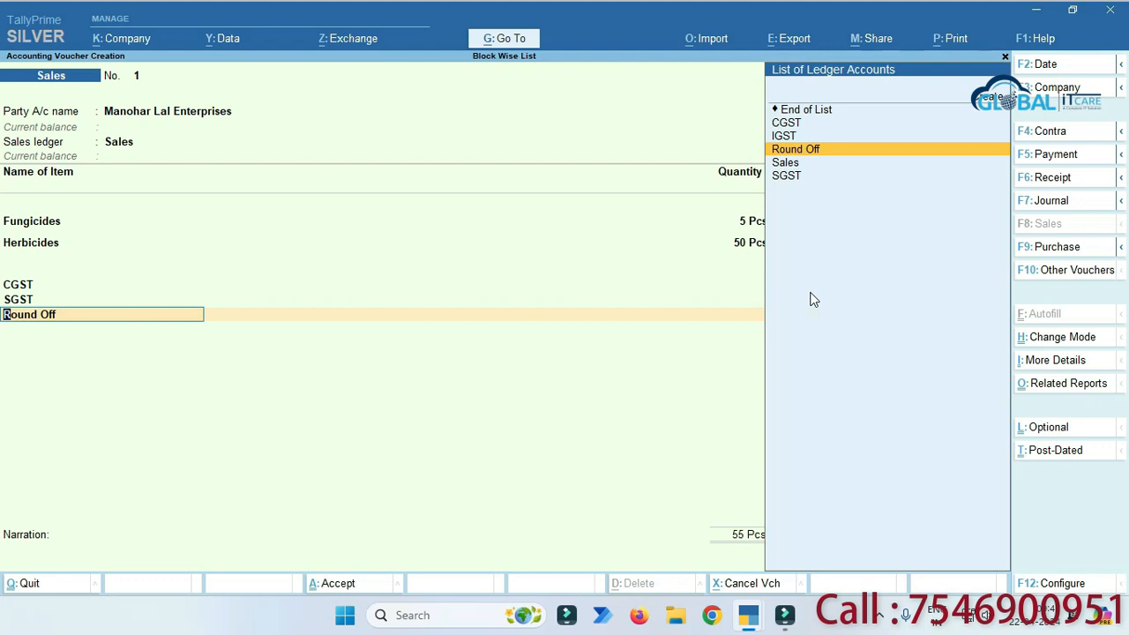
key("ctrl+Return")
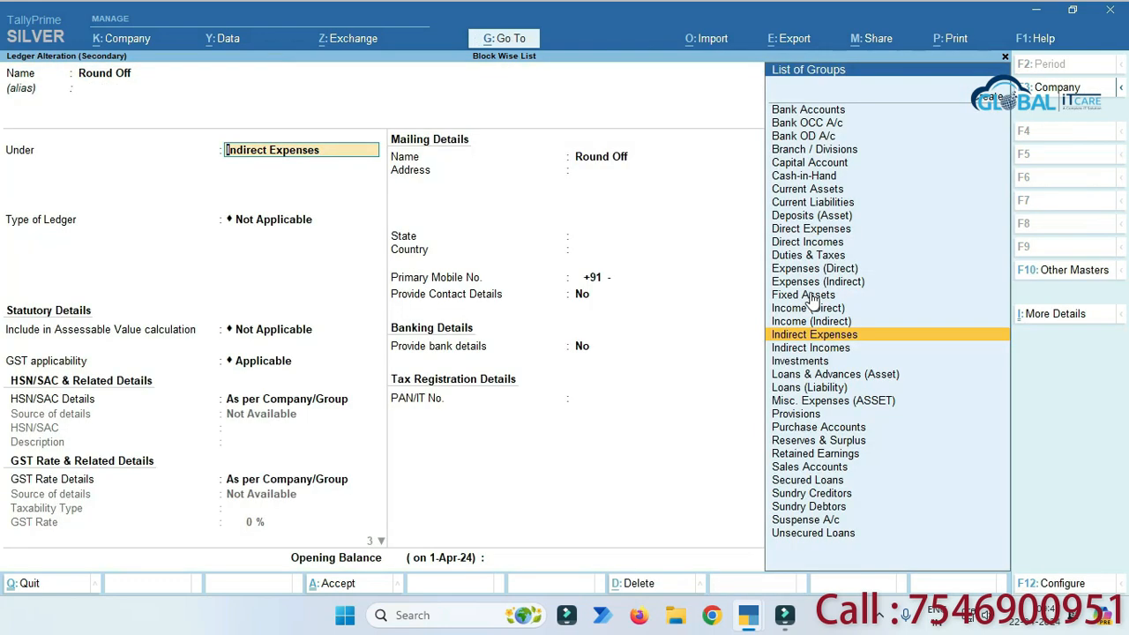
key("Return")
key("Down")
key("Down")
key("Return")
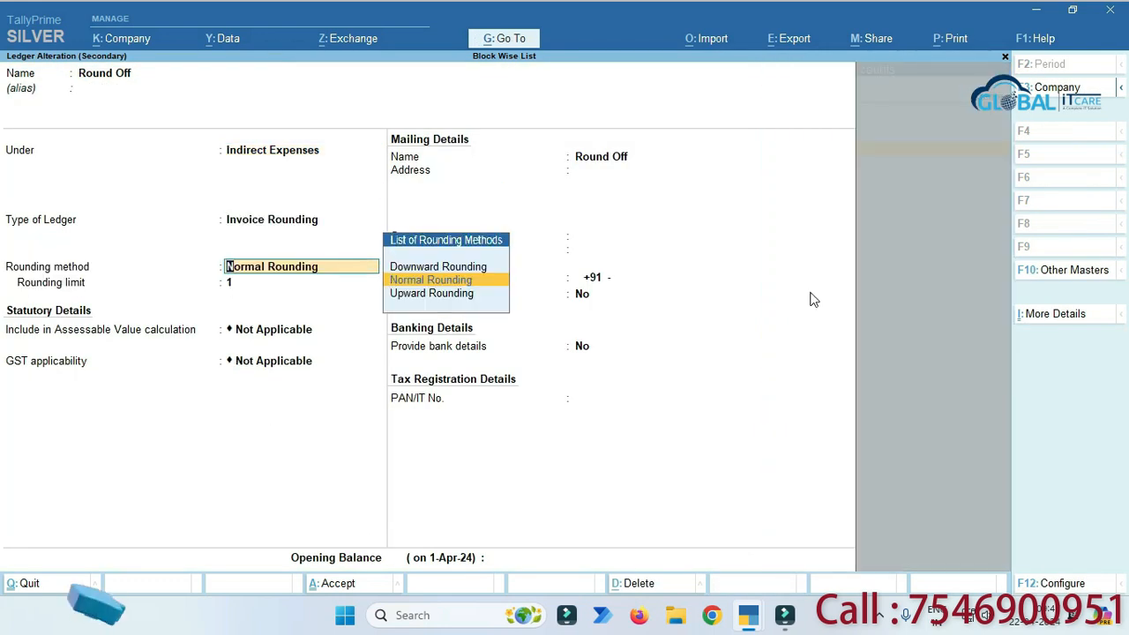
key("ctrl+a")
Apply Round Off to the Manohar Lal Enterprises sale, keep the bill as a New Ref and save the voucher.
key("Return")
key("Return")
key("Return")
key("Return")
key("Return")
key("Return")
key("Return")
key("Return")
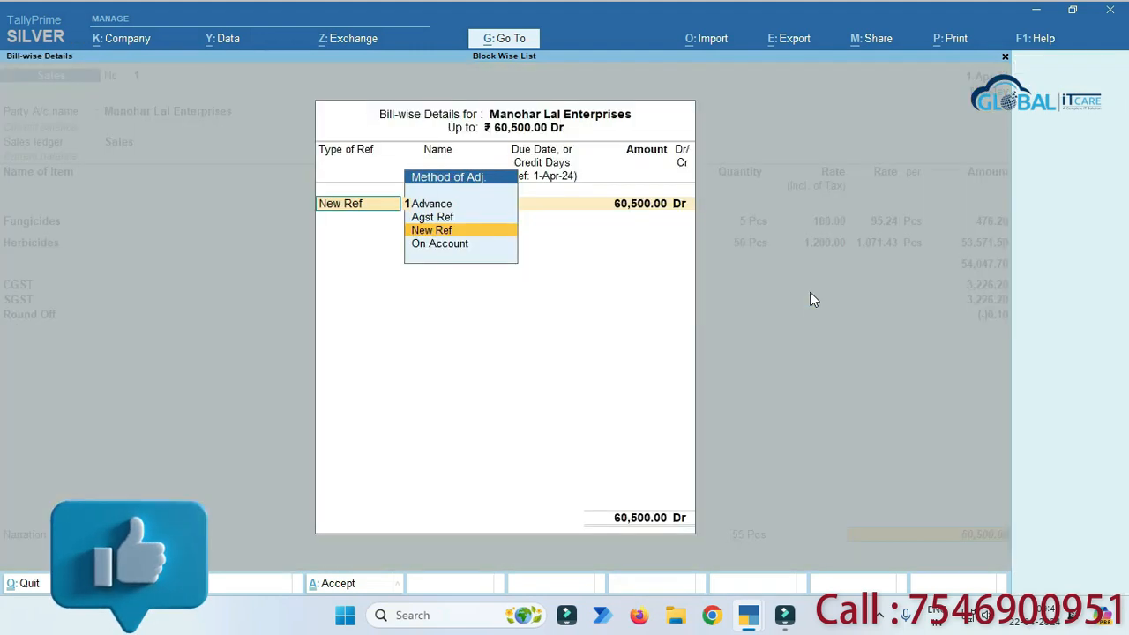
key("Return")
Start the next sales voucher for Ramkumar Traders, dated 5-Apr-24, with the Sales ledger.
key("Down")
key("Down")
key("Return")
key("ctrl+a")
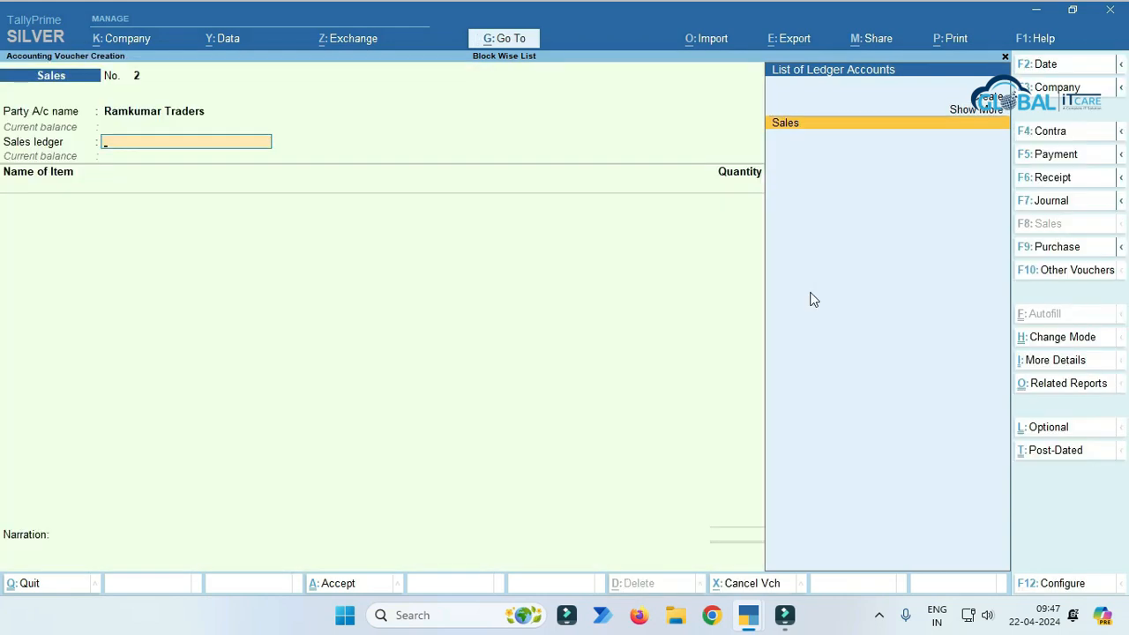
key("F2")
type("5/6")
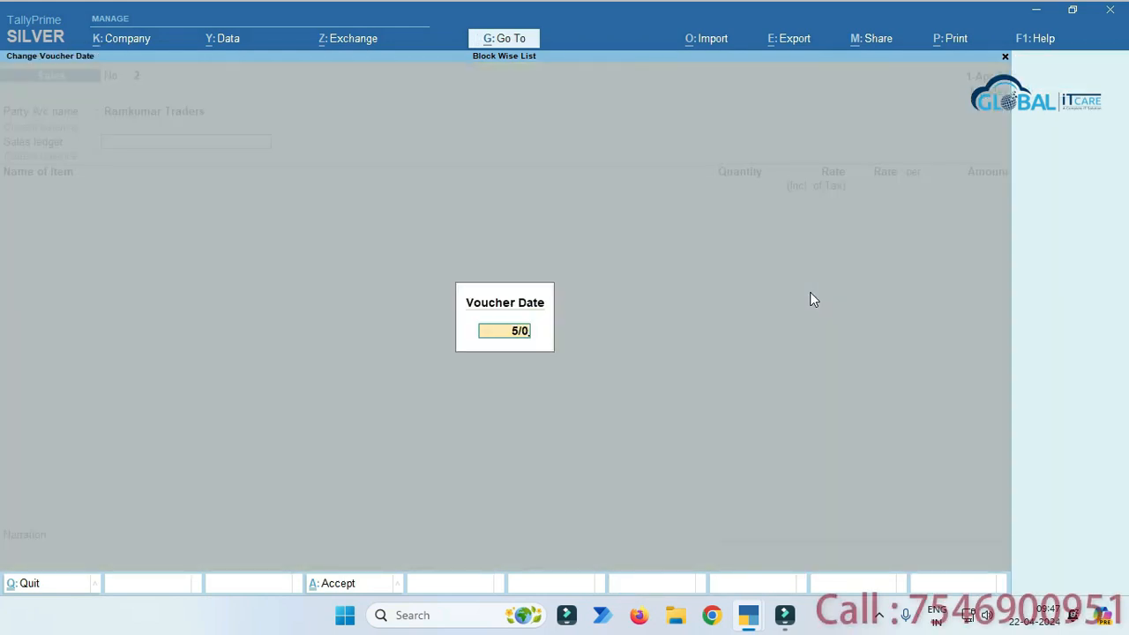
key("Return")
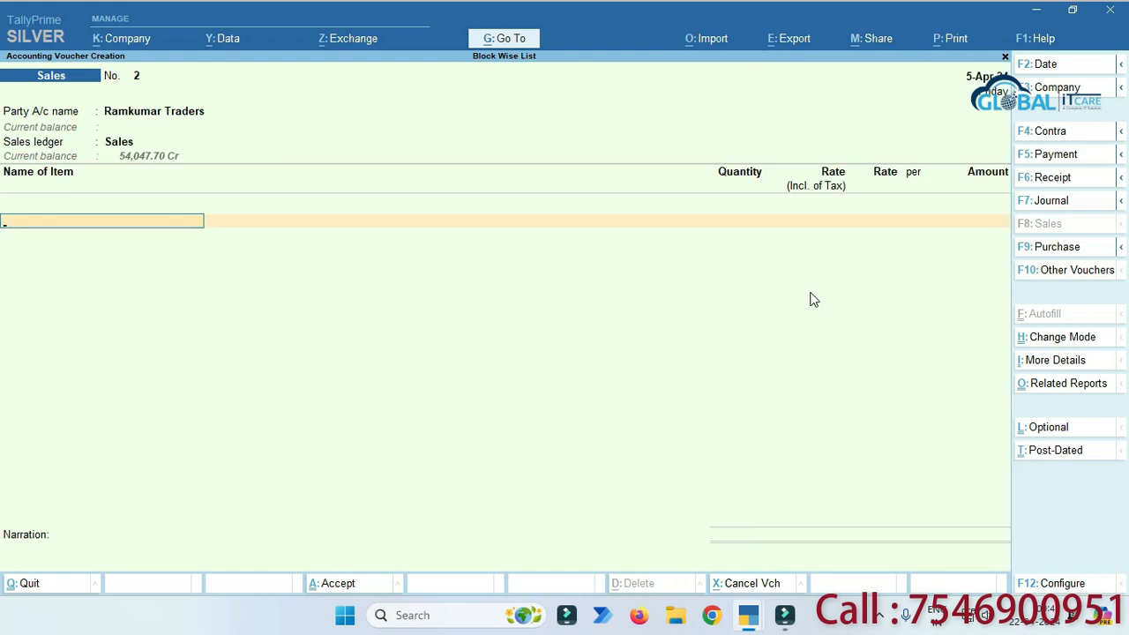
Add 50 Pcs of Insecticides to the Ramkumar Traders sale at a tax-inclusive rate of 500.
key("Down")
key("Down")
key("Down")
key("Return")
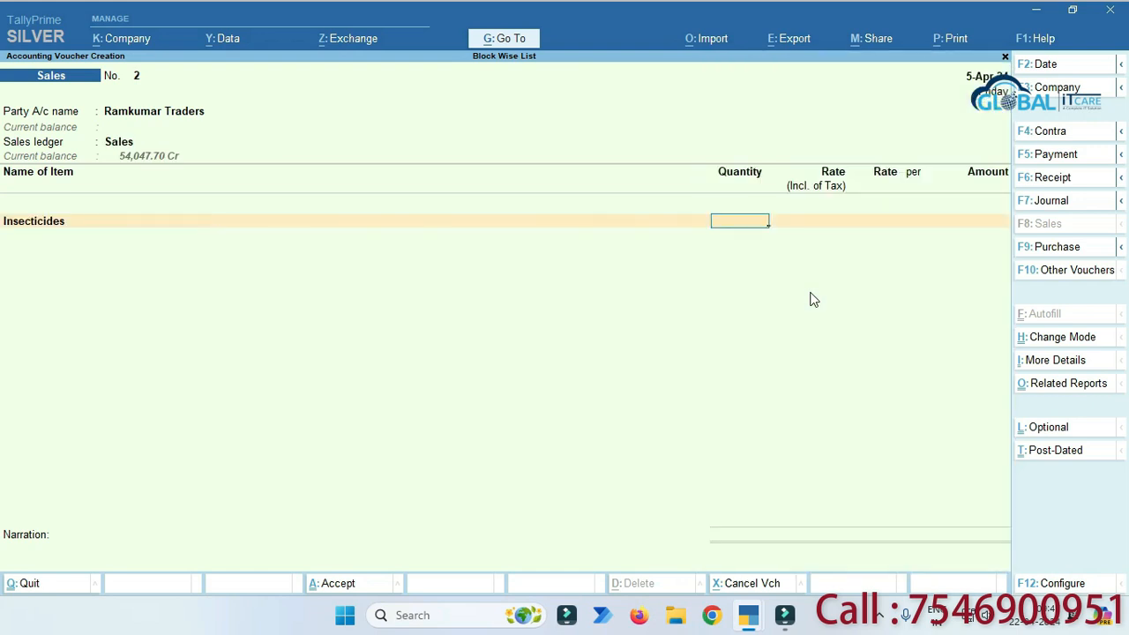
key("Return")
key("Return")
type("500")
key("Return")
key("Return")
key("Return")
key("Return")
Add 20 Pcs of Rodenticide at a tax-inclusive rate of 1,500 and end the item list.
key("Down")
key("Down")
key("Down")
key("Down")
key("Return")
type("20")
key("Return")
key("Return")
type("1,500")
key("Return")
key("Return")
key("Return")
key("Return")
Add the CGST and SGST ledgers to the Ramkumar Traders sale.
type("cg")
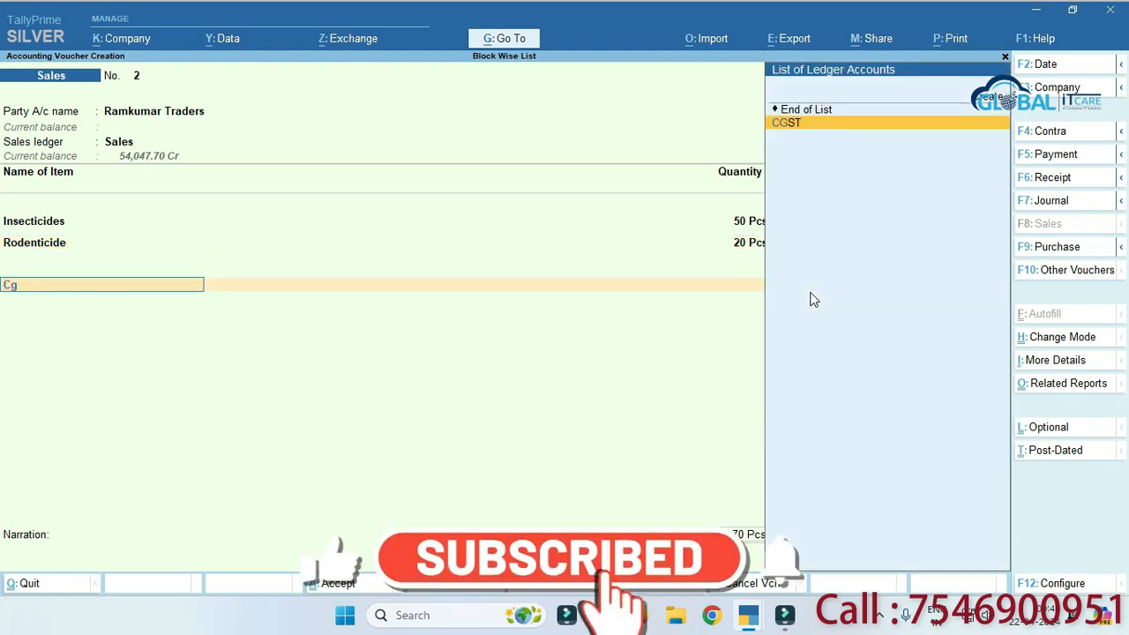
key("Return")
key("Return")
type("sg")
key("Return")
key("Return")
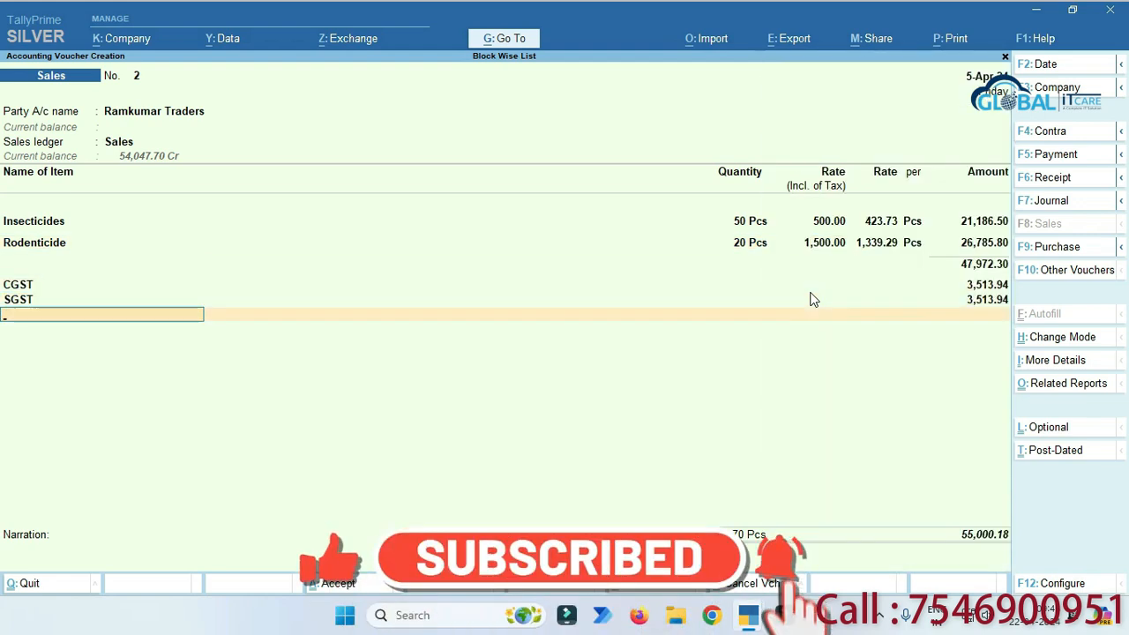
Add the Round Off ledger to the Ramkumar Traders sale, accept its bill-wise details and save the voucher.
type("r")
key("Return")
key("Return")
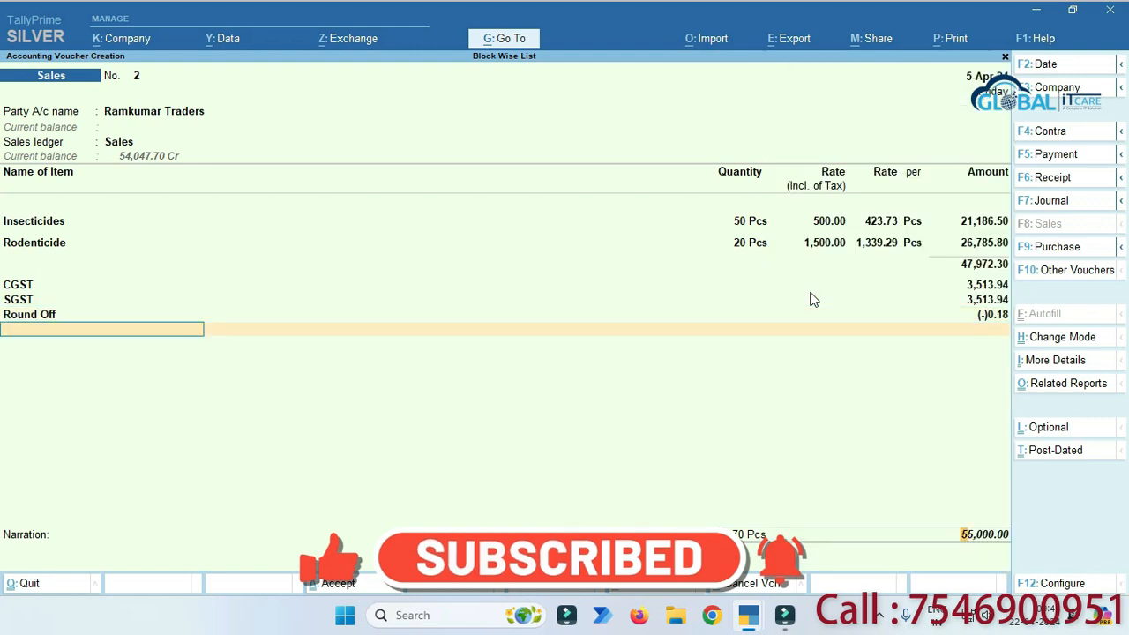
key("Return")
key("Return")
key("Return")
key("Return")
key("Return")
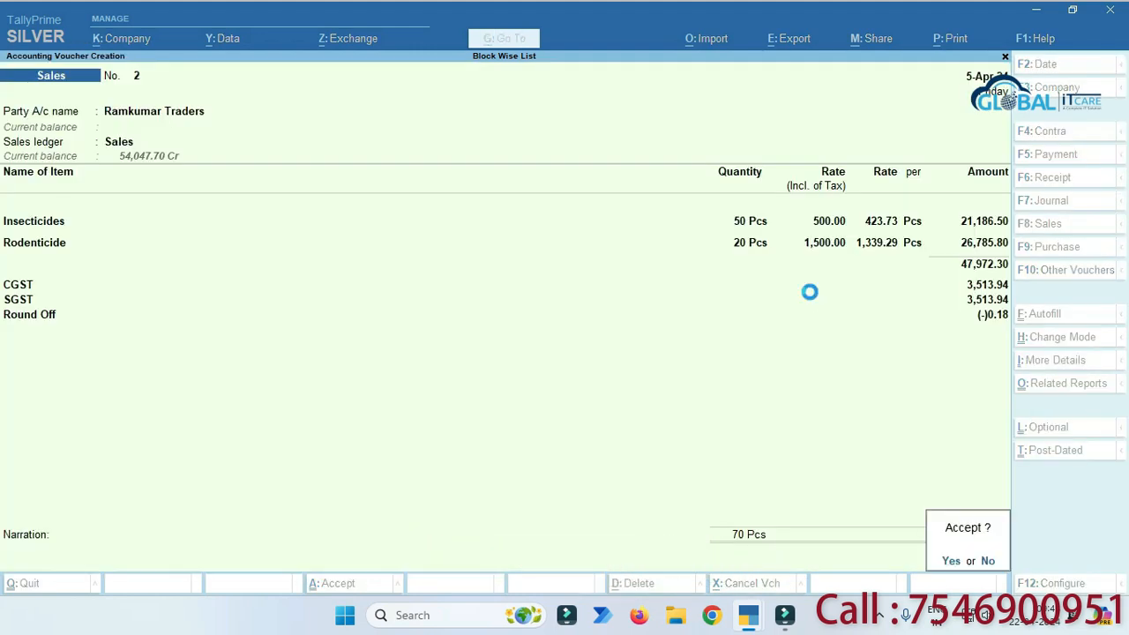
Start the next sales voucher for Udaynarayan Enterprises, accept the party details and use the Sales ledger.
key("Down")
key("Down")
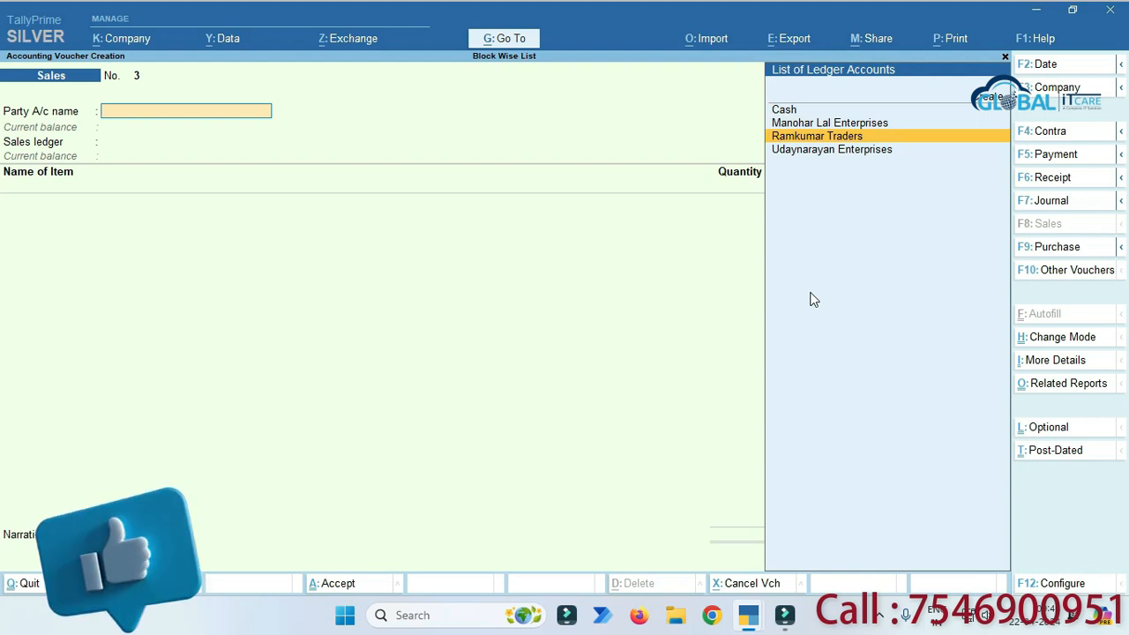
key("Down")
key("Return")
key("ctrl+a")
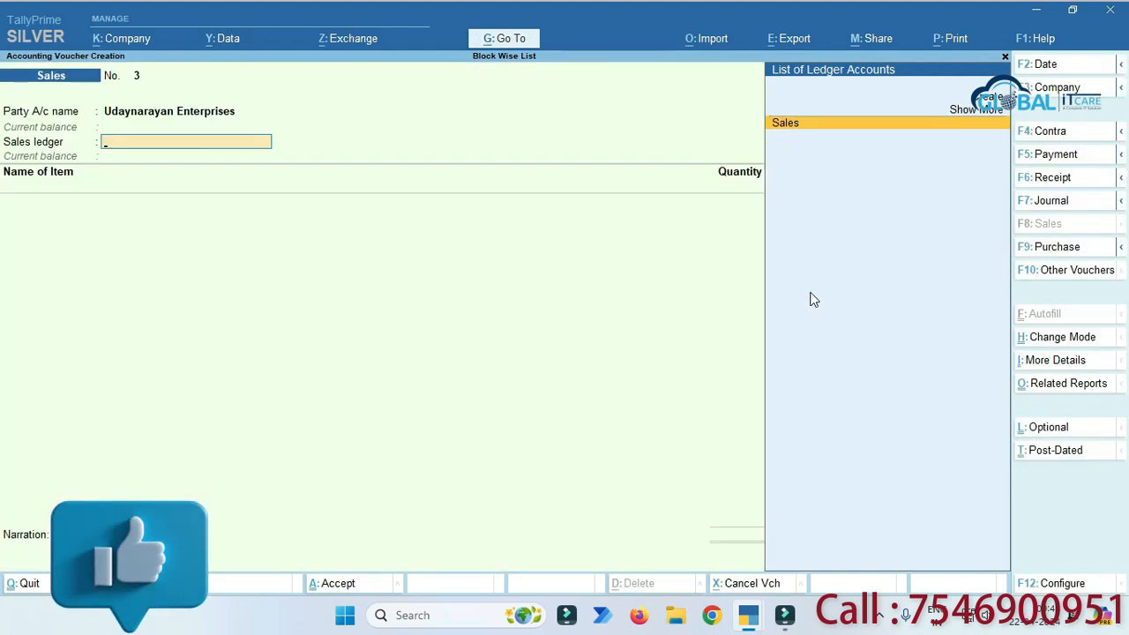
key("Return")
Add 50 Pcs of Herbicides to the Udaynarayan Enterprises sale, keeping the suggested rate of 1,071.43.
key("Down")
key("Down")
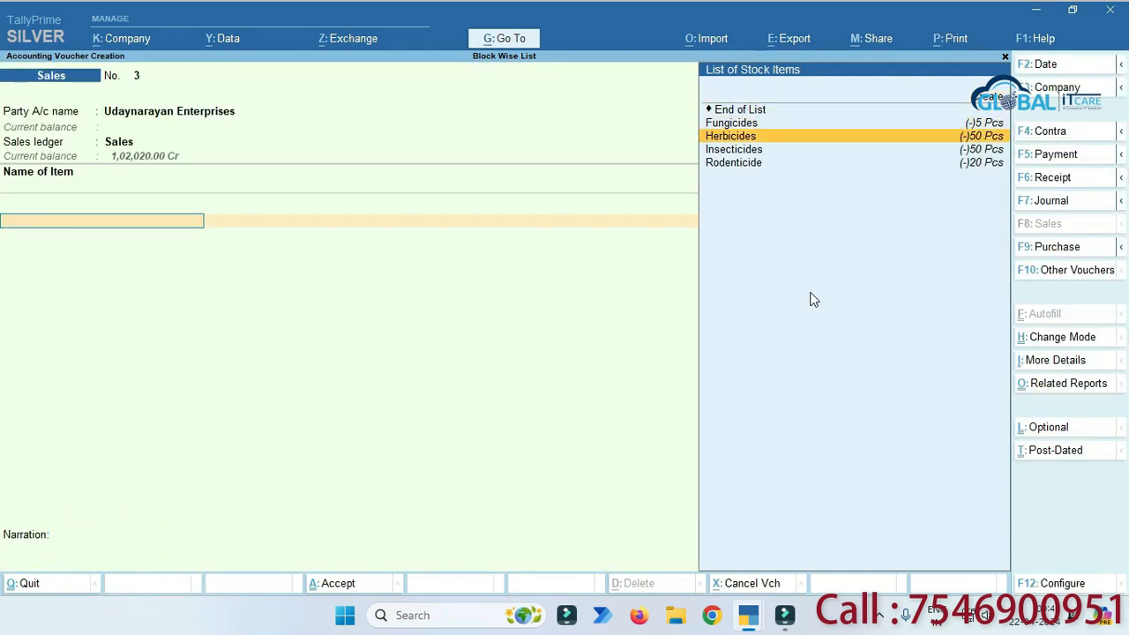
key("Return")
type("50")
key("Return")
key("Return")
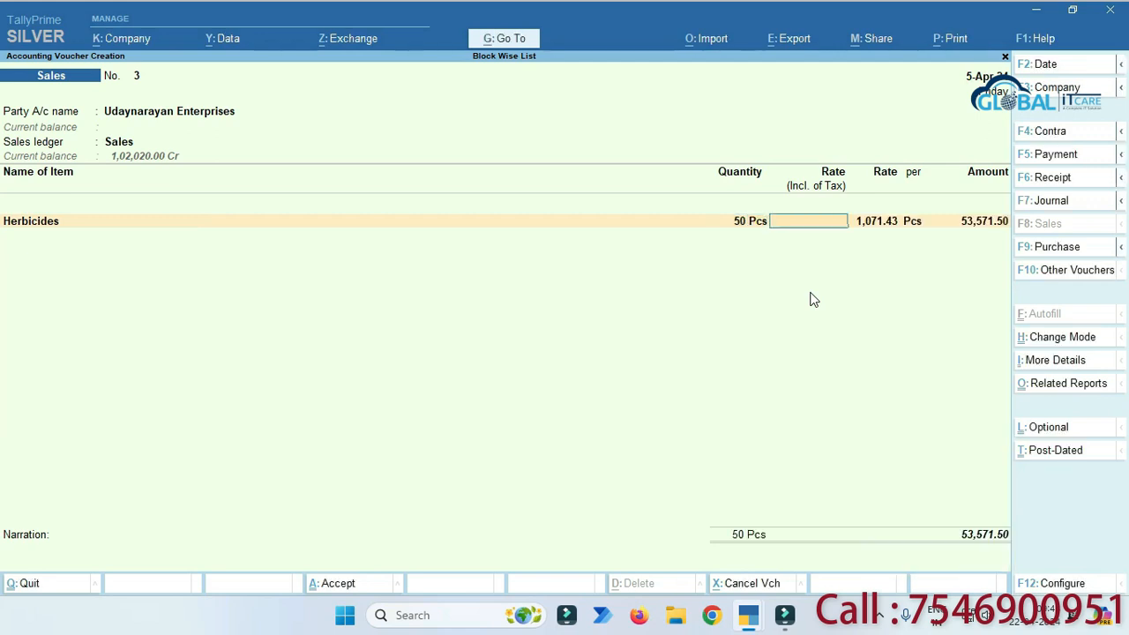
key("Return")
Add 50 Pcs of Insecticides to the Udaynarayan Enterprises sale, keeping the suggested rate of 423.73.
key("Down")
key("Down")
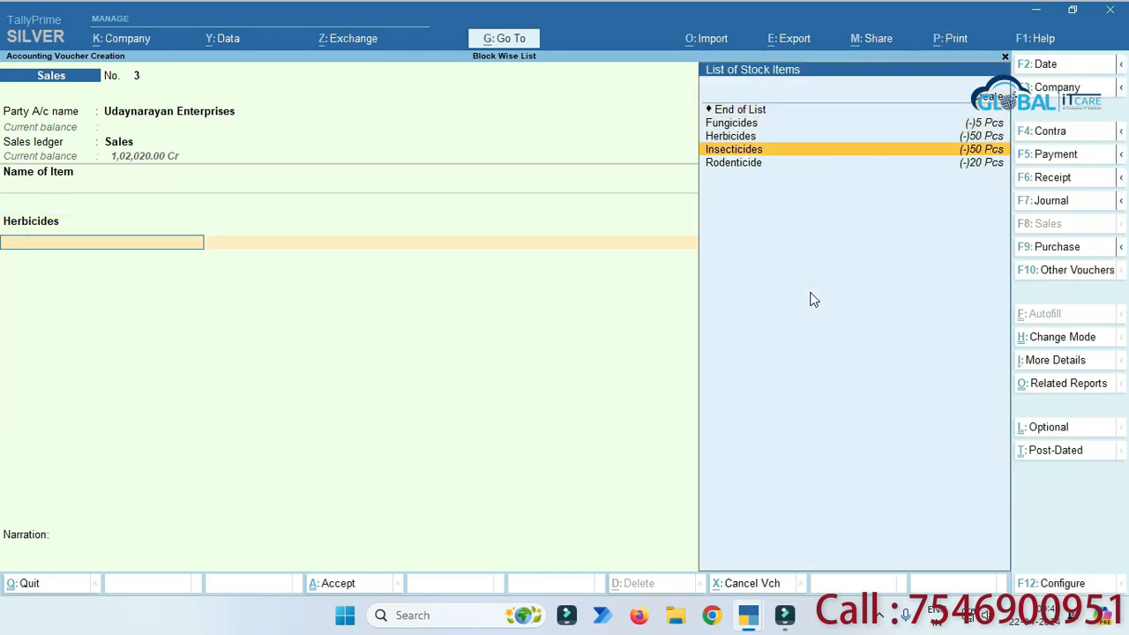
key("Down")
key("Return")
key("Return")
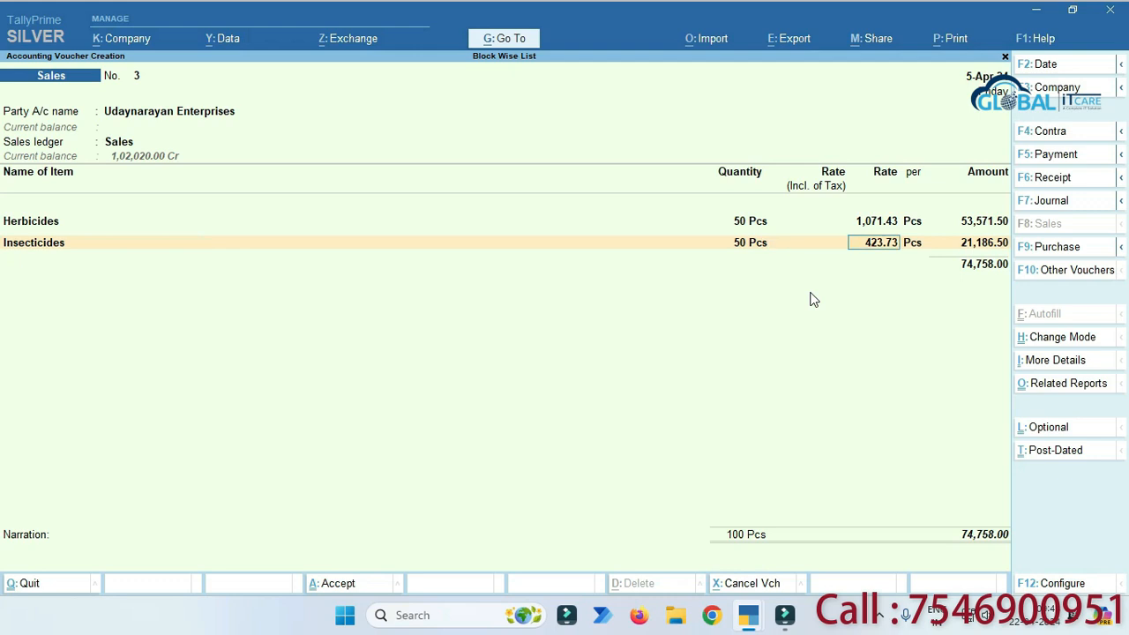
key("Return")
End the item list and add the CGST, SGST and Round Off ledgers to the Udaynarayan Enterprises sale.
key("Return")
type("C")
key("Return")
key("Return")
type("SG")
key("Return")
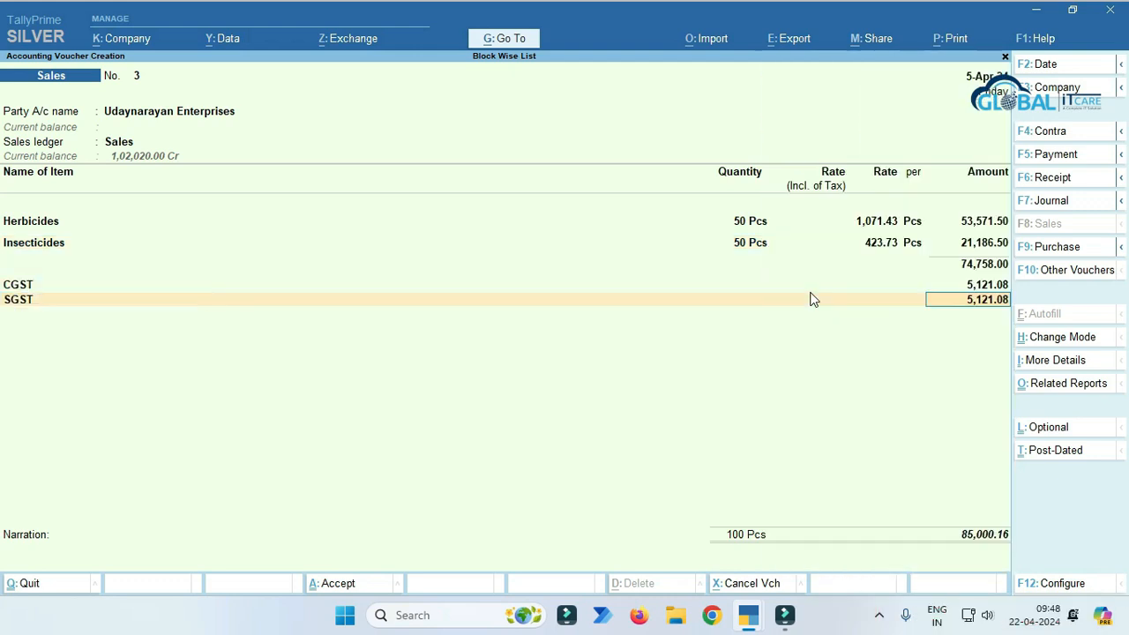
key("Return")
type("Ro")
key("Return")
key("Return")
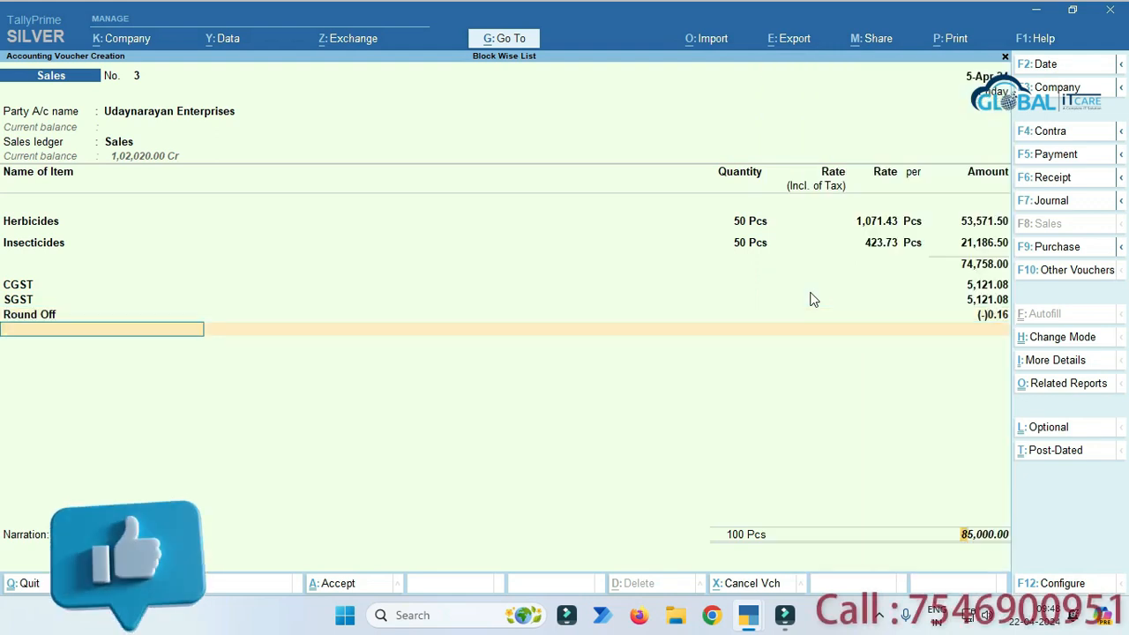
Finish and save the Udaynarayan Enterprises sales voucher with no narration.
key("Return")
key("Return")
key("Return")
key("Return")
key("Return")
Start a new sales voucher for Manohar Lal Enterprises, accept the party details and use the Sales ledger.
key("Up")
key("Up")
key("Up")
key("Return")
key("Return")
key("ctrl+a")
key("Return")
Add 50 Pcs of Fungicides to the Manohar Lal Enterprises sale, keeping the suggested rate of 95.24.
key("Down")
key("Return")
type("50")
key("Return")
key("Return")
key("Return")
Add 50 Pcs of Insecticides to the Manohar Lal Enterprises sale, keeping the suggested rate of 423.73.
key("Down")
key("Down")
key("Down")
key("Return")
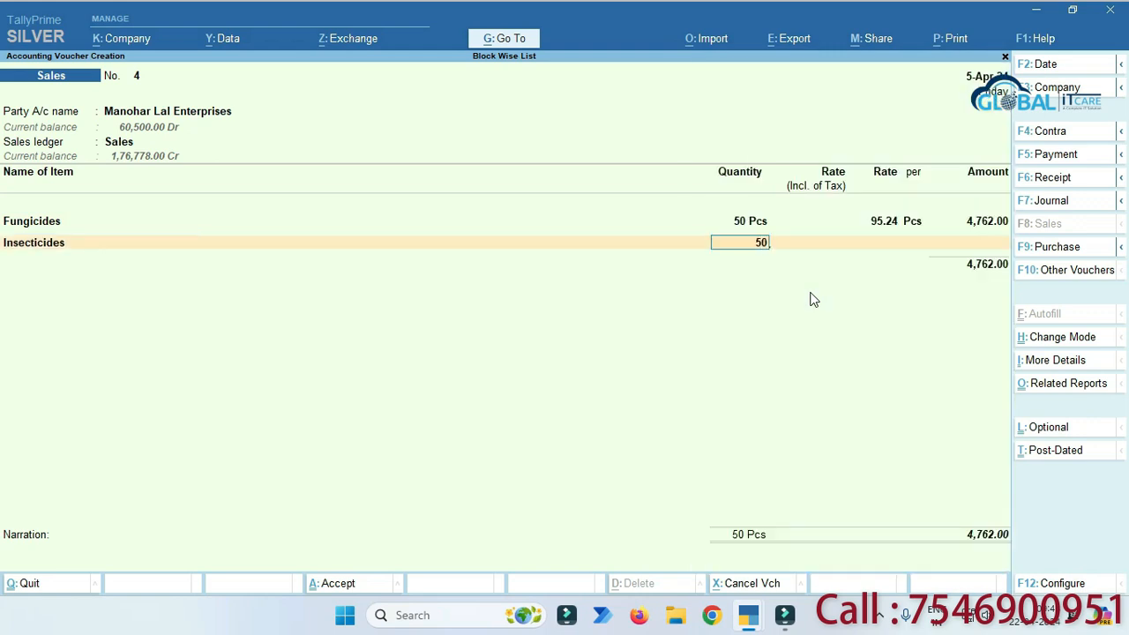
key("Return")
key("Return")
End the item list and add the CGST, SGST and Round Off ledgers to the Manohar Lal Enterprises sale.
key("Return")
type("c")
key("Return")
key("Return")
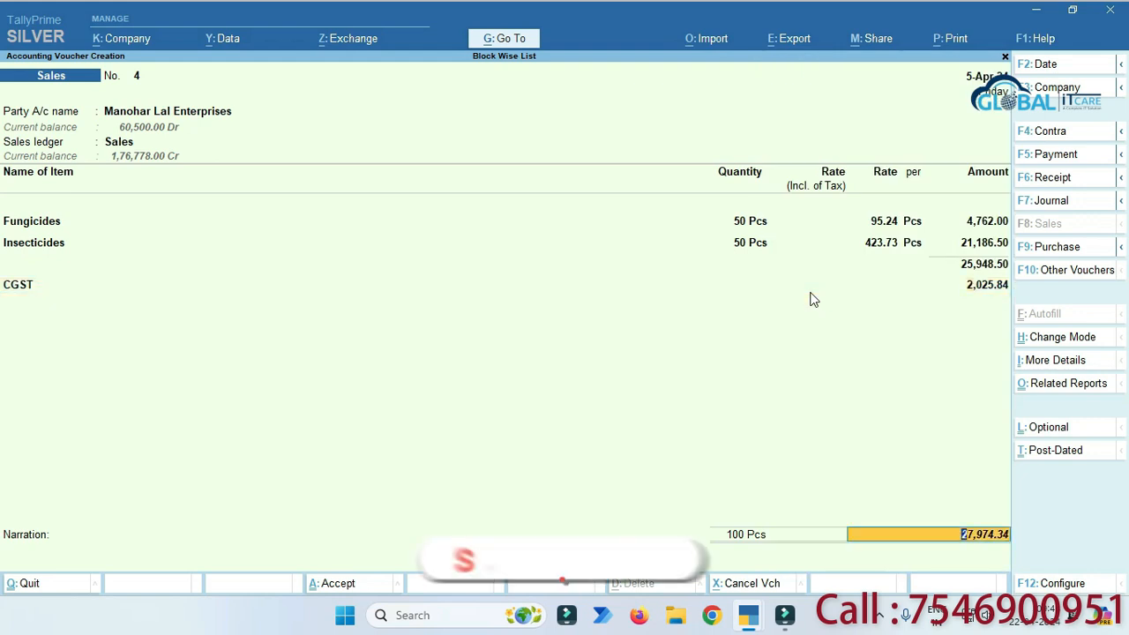
key("BackSpace")
key("Return")
type("sg")
key("Return")
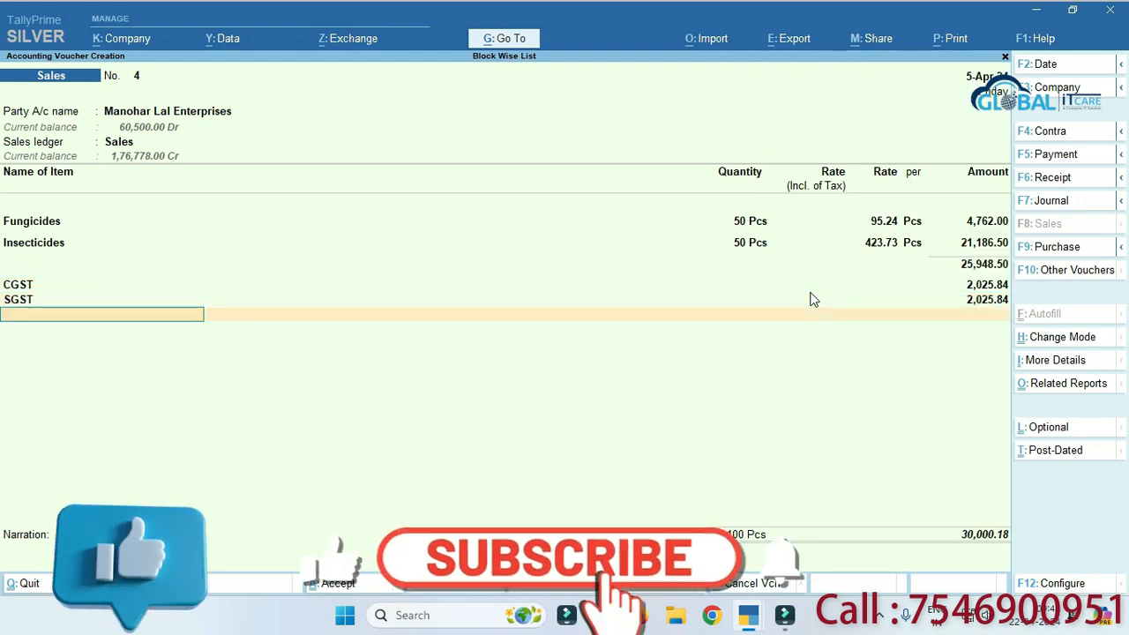
type("ro")
key("Return")
Finish and save the Manohar Lal Enterprises sales voucher with no narration.
key("Return")
key("Return")
key("Return")
key("Return")
key("Return")
key("Return")
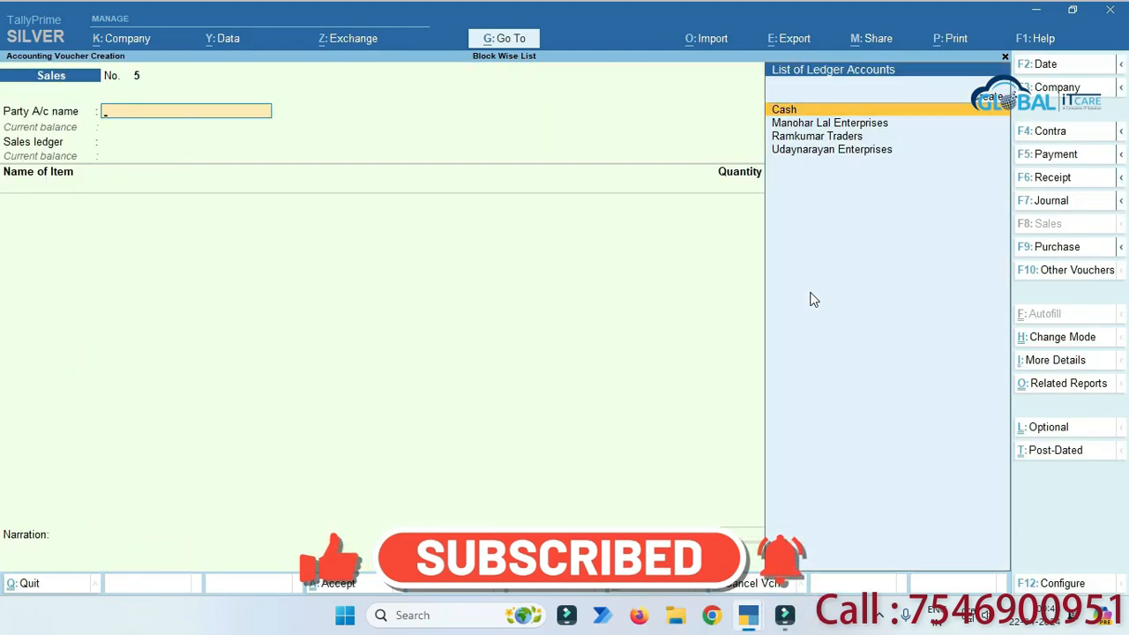
Leave voucher entry and open the list of all sales vouchers for April 2024 from the account books.
key("Escape")
key("Up")
key("Up")
key("Up")
key("d")
left_click(810, 295)
key("Escape")
key("Escape")
key("Escape")
key("Escape")
key("Escape")
key("Escape")
key("d")
key("a")
key("s")
key("Return")
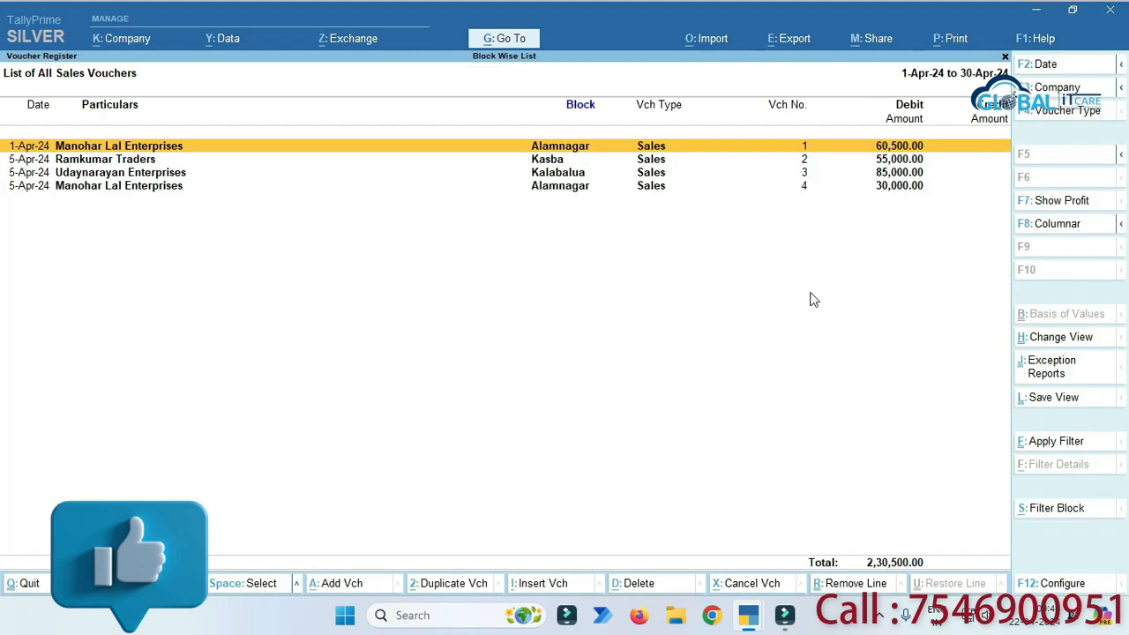
Go through the listed sales vouchers and examine the block shown for each party.
key("Down")
key("Down")
key("Up")
key("Up")
key("Down")
key("Down")
key("Up")
key("Up")
key("Down")
key("Down")
key("Down")
key("Up")
key("Up")
key("Up")
key("Down")
key("Down")
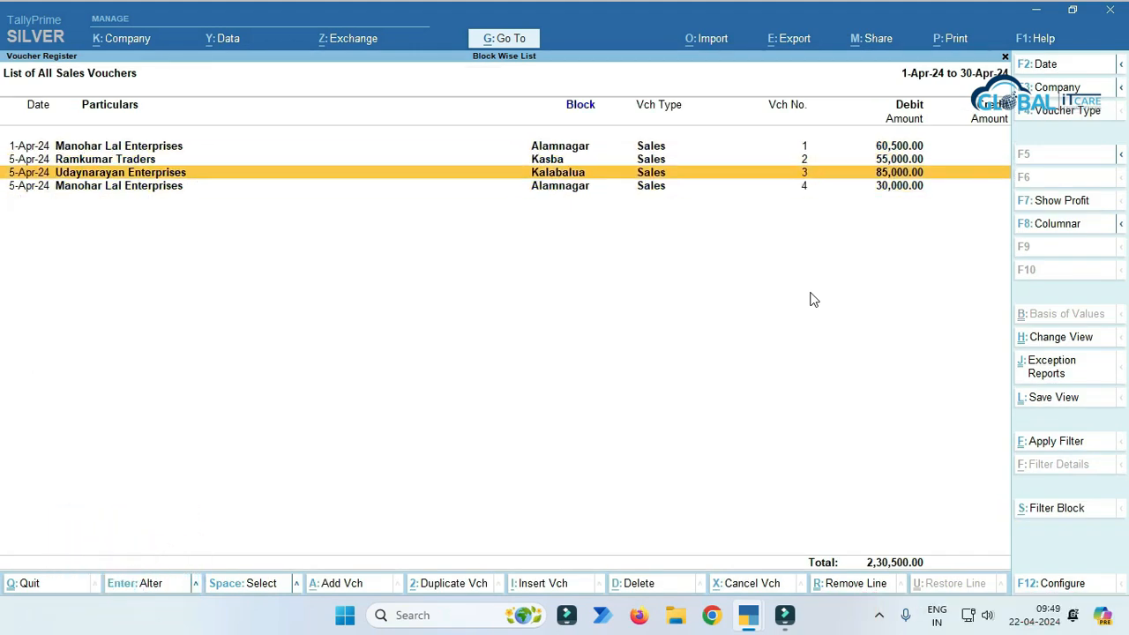
key("Up")
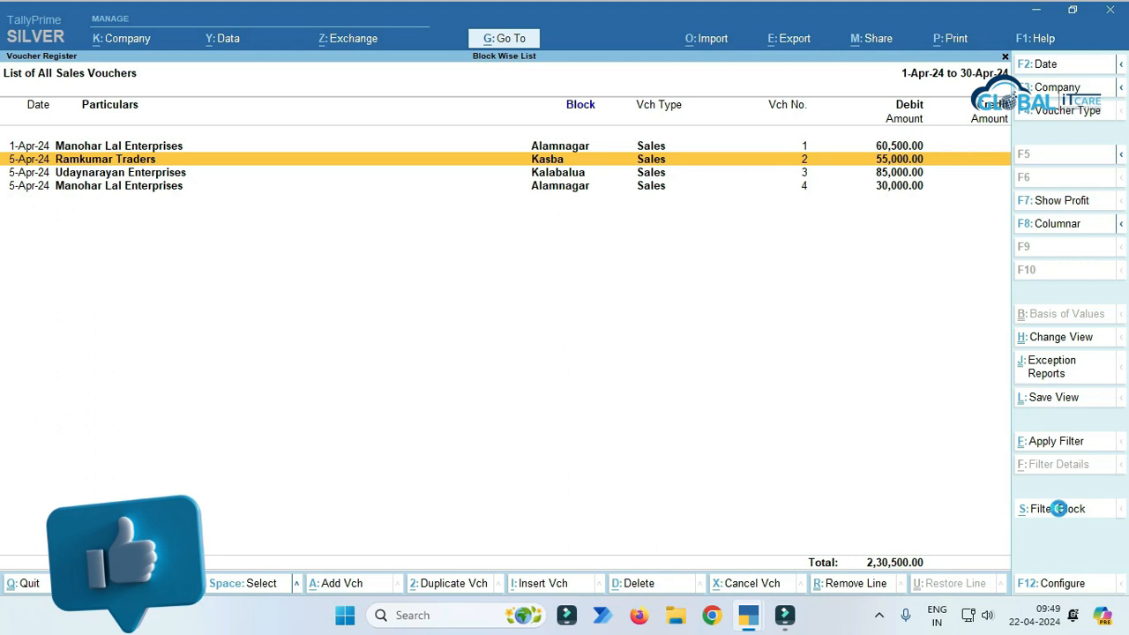
Filter the sales voucher list by the Udakishunganj block.
left_click(1063, 512)
type("Kasb")
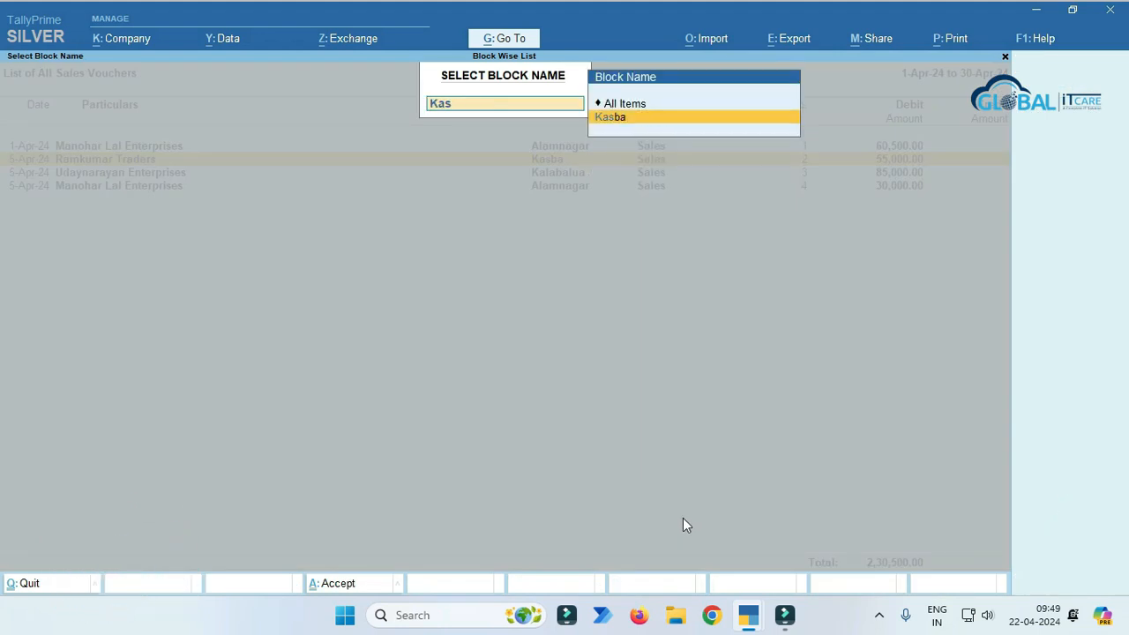
key("BackSpace")
key("BackSpace")
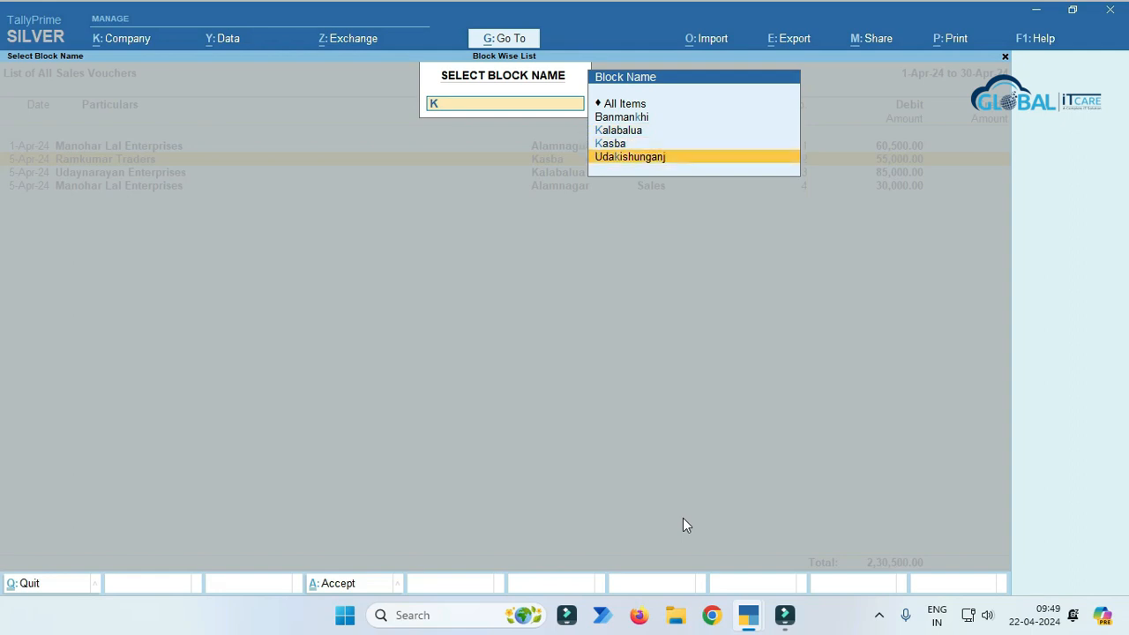
key("Return")
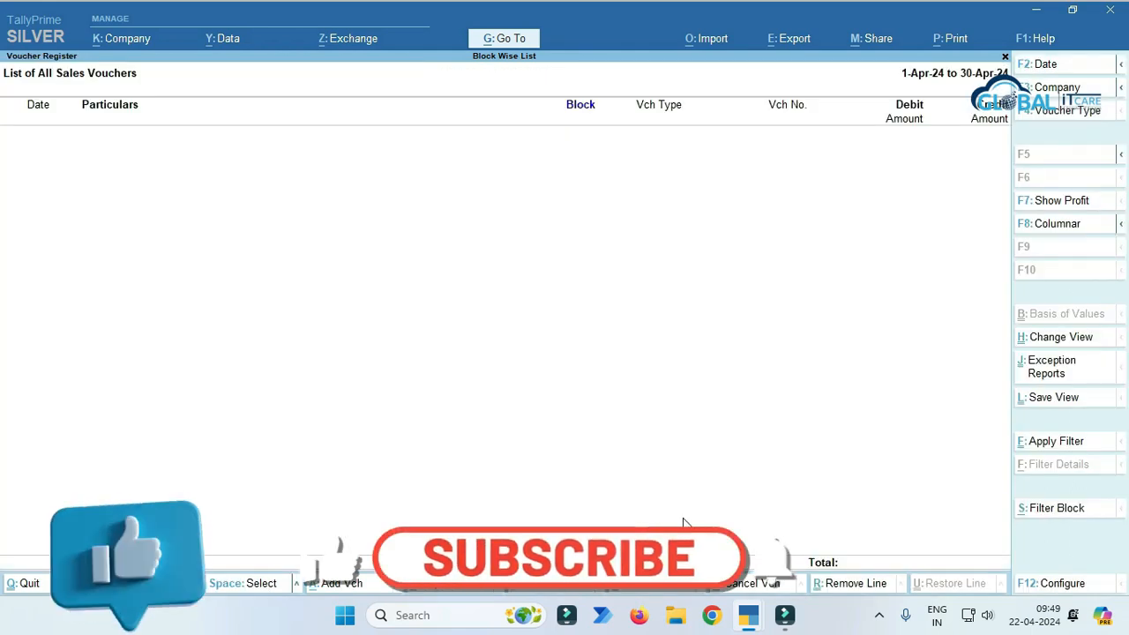
Change the block filter of the sales voucher list to Kasba.
left_click(1057, 508)
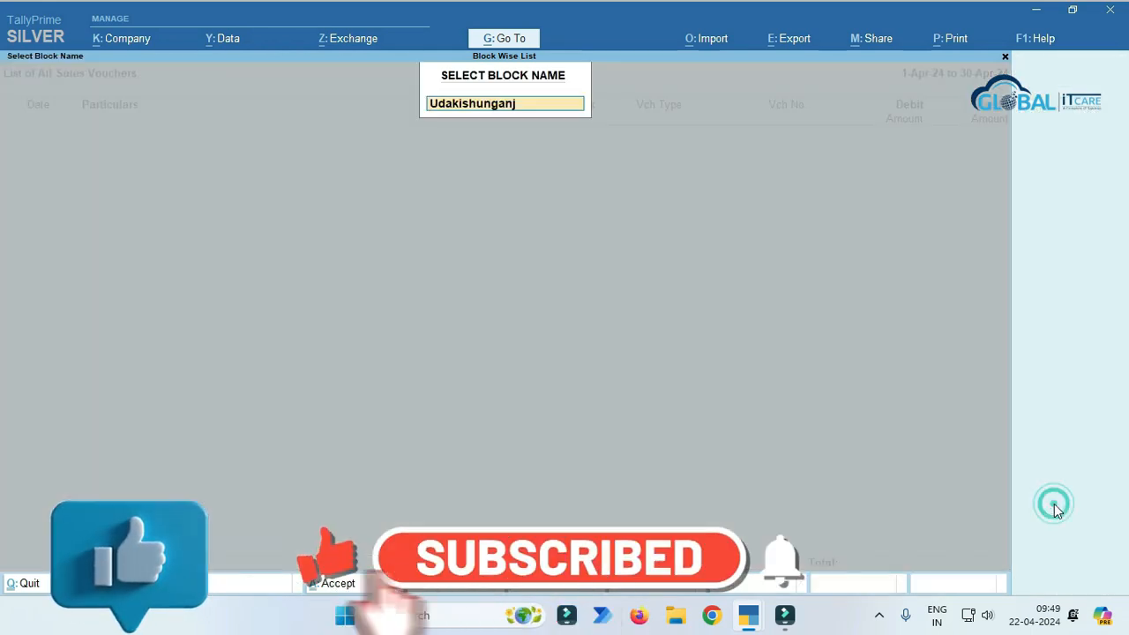
key("BackSpace")
key("Up")
key("Up")
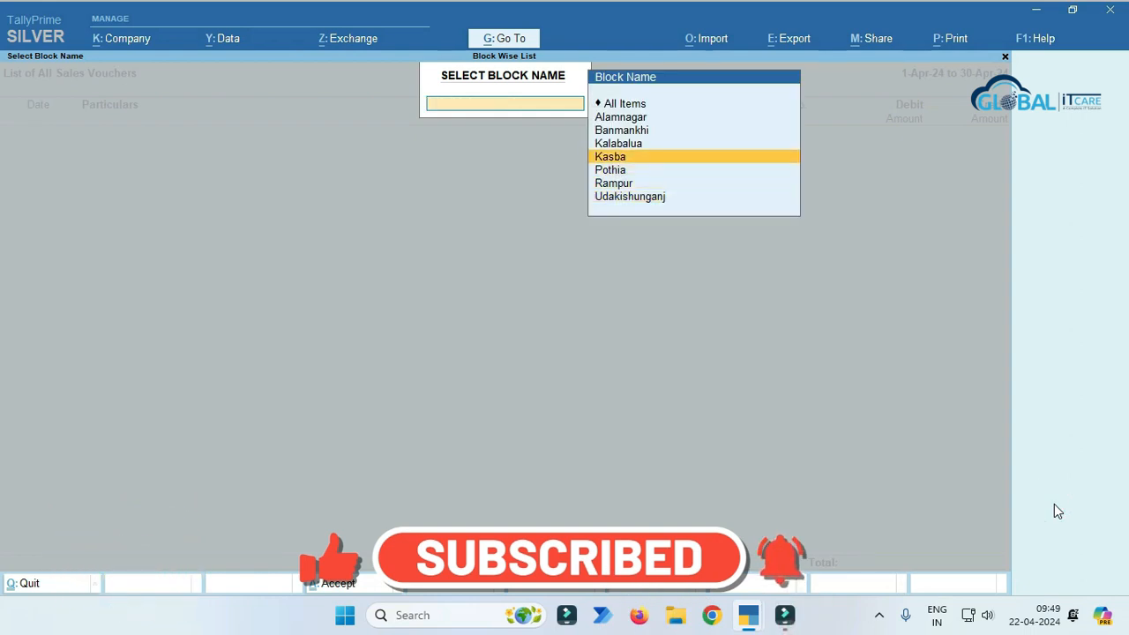
key("Return")
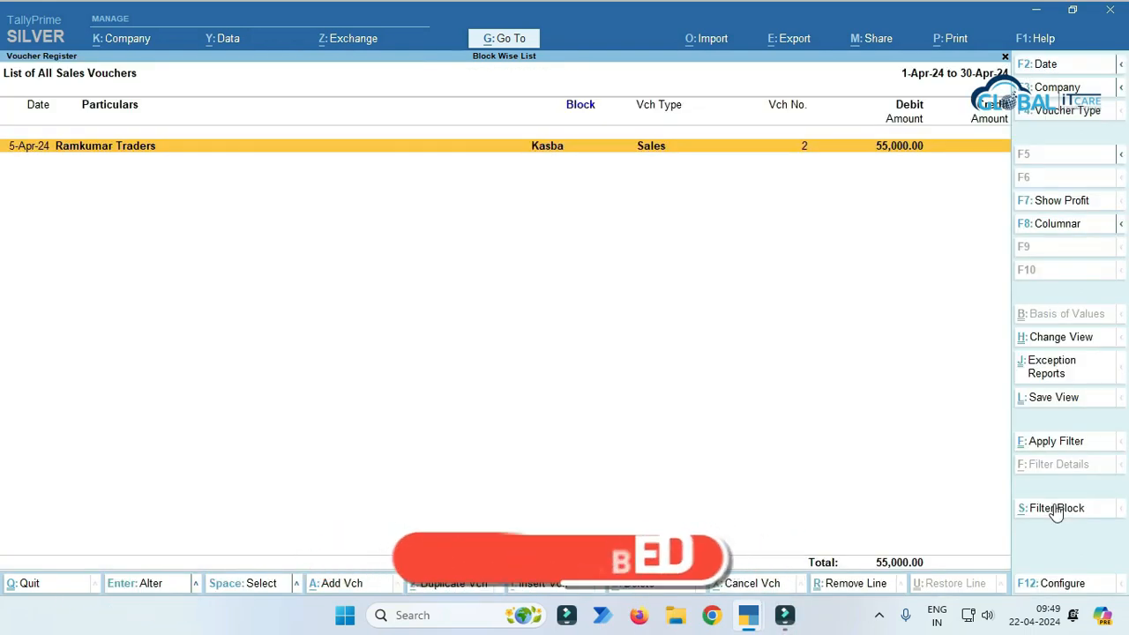
Filter the sales voucher list by the Pothia block and check one more block.
left_click(1057, 509)
key("BackSpace")
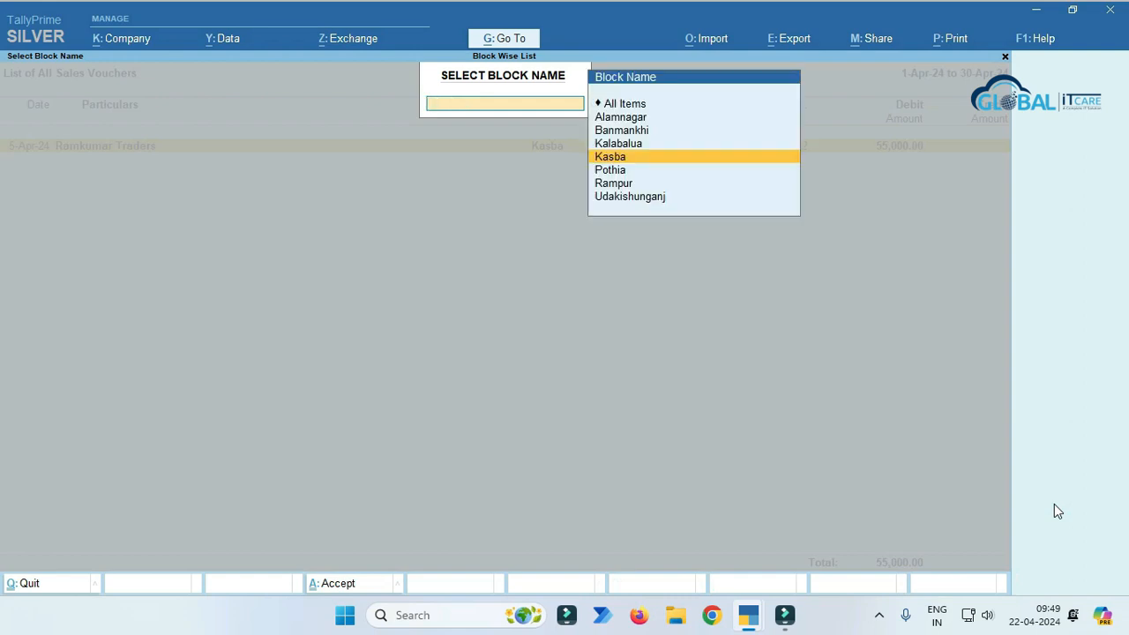
key("Return")
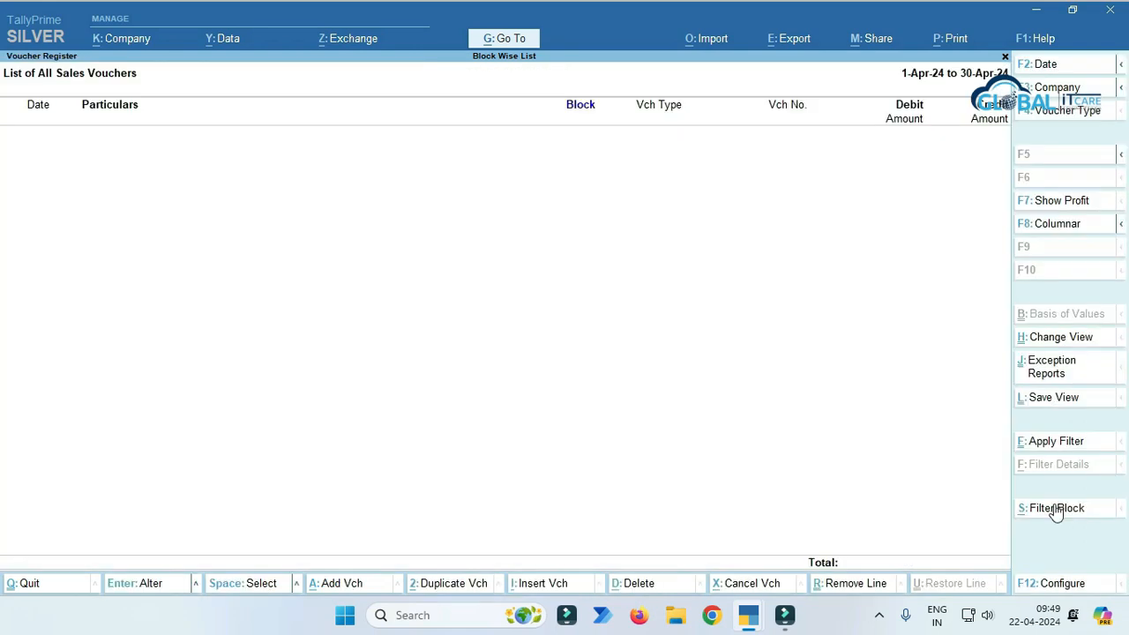
left_click(1057, 509)
key("BackSpace")
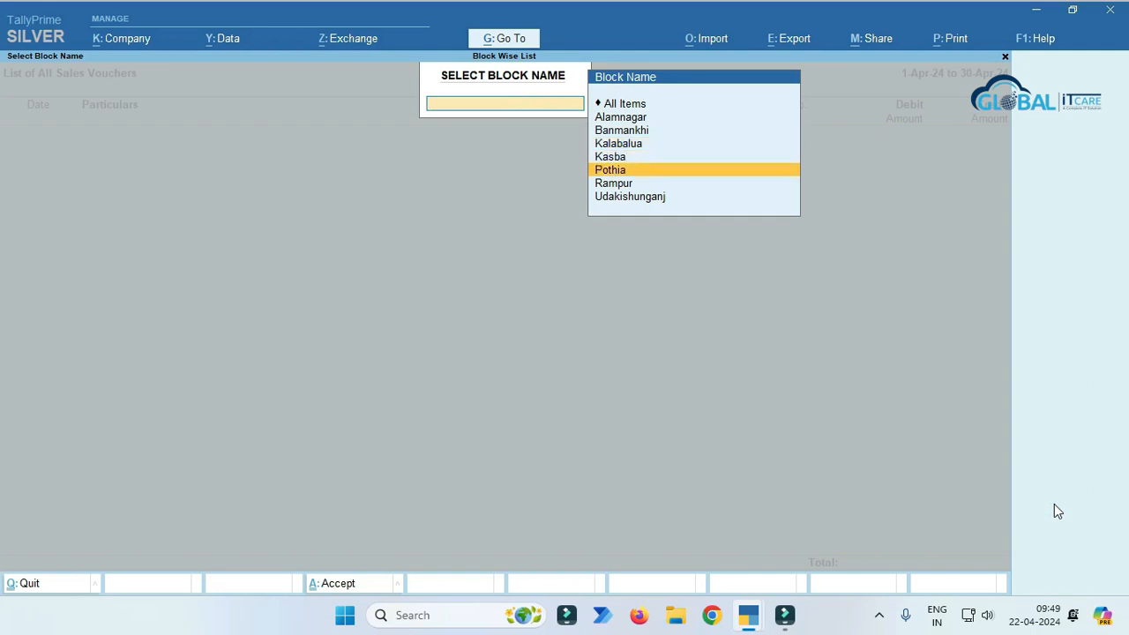
key("Return")
Filter the sales voucher list by the Alamnagar block.
left_click(1057, 509)
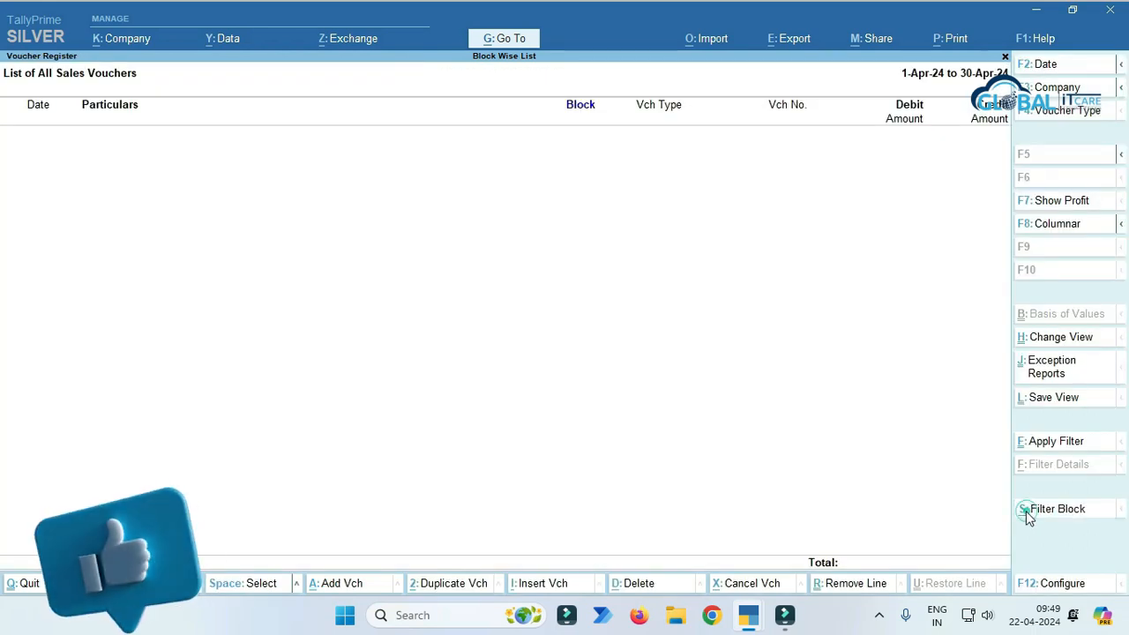
key("Up")
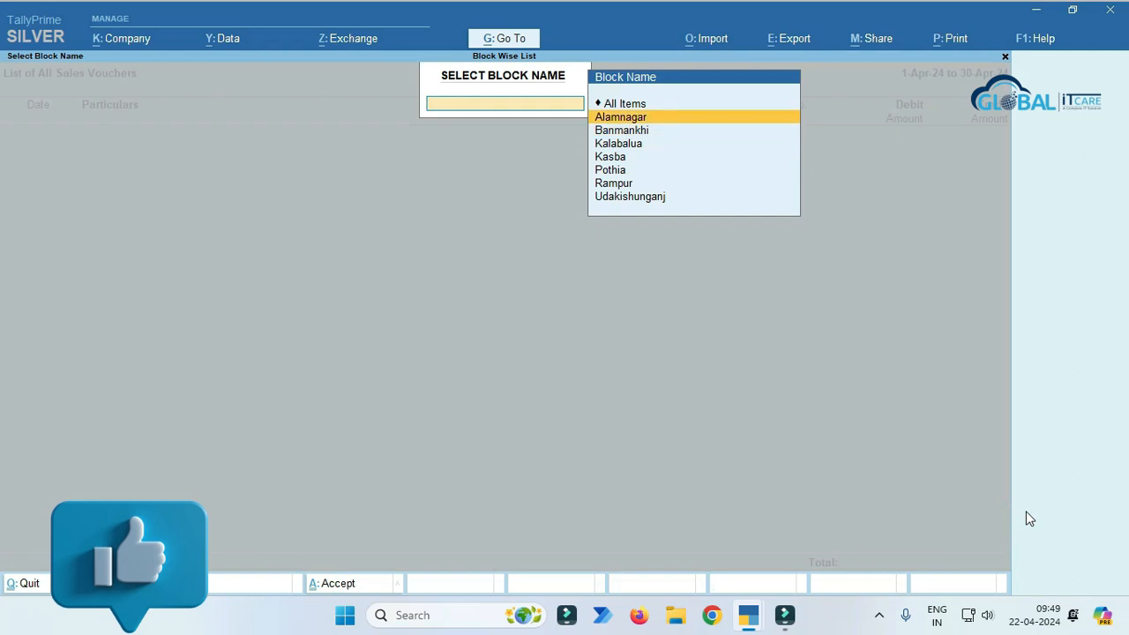
key("Return")
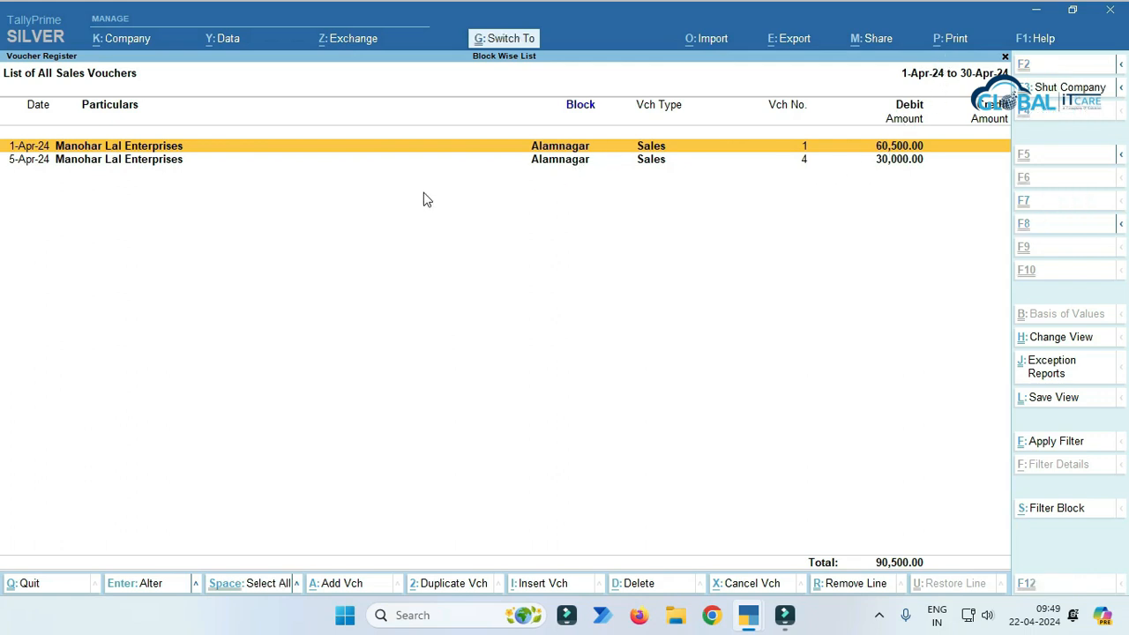
Select all the Alamnagar sales vouchers and open them one after the other for review.
key("ctrl+space")
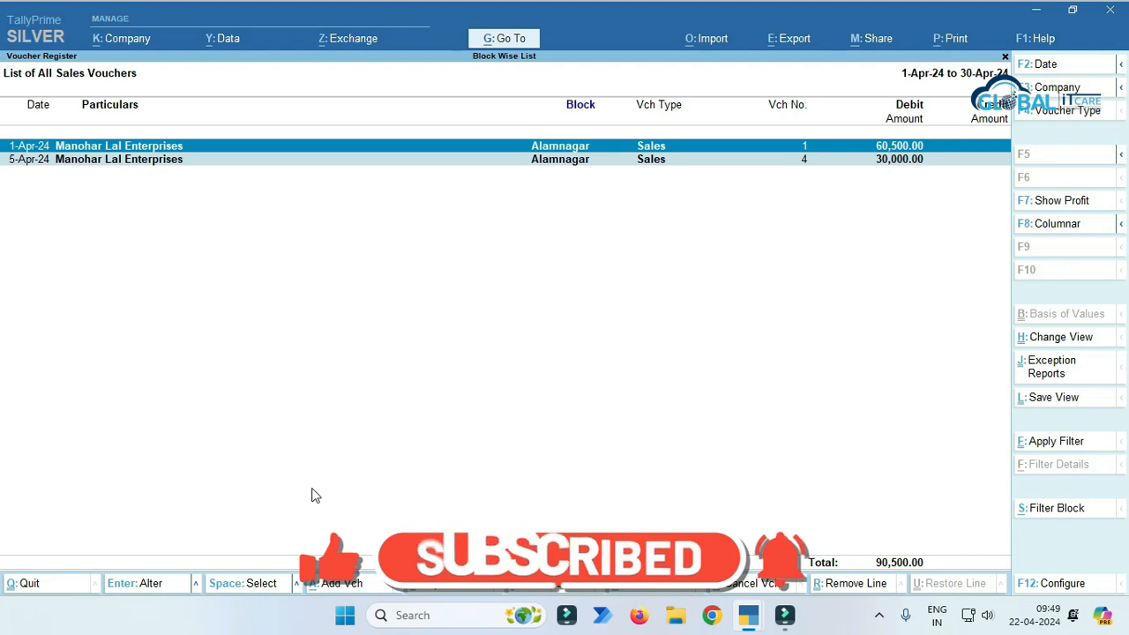
key("Return")
key("Escape")
key("Return")
key("Down")
key("Return")
key("Escape")
key("Return")
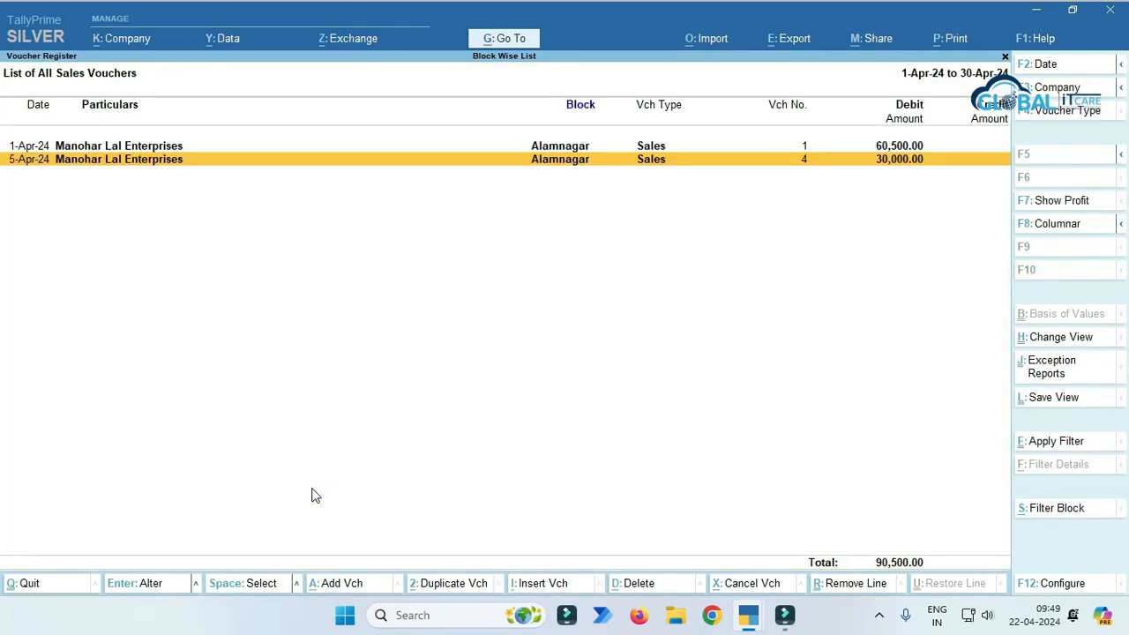
Close the sales voucher list and back out through the Gateway of Tally to the quit prompt.
key("Escape")
key("Escape")
key("Escape")
key("Escape")
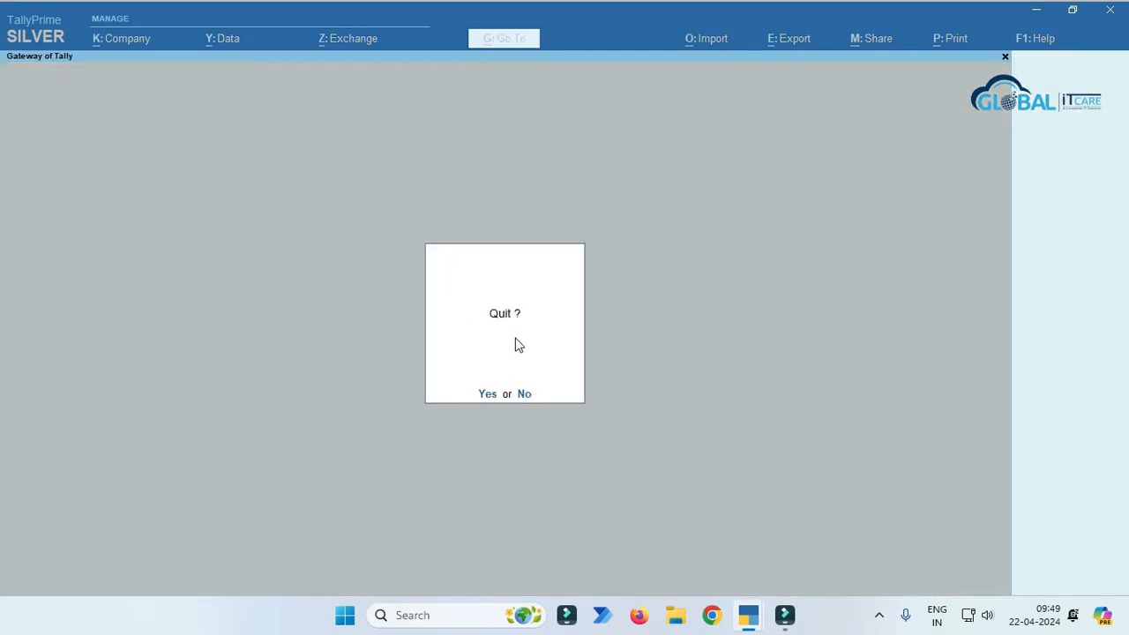